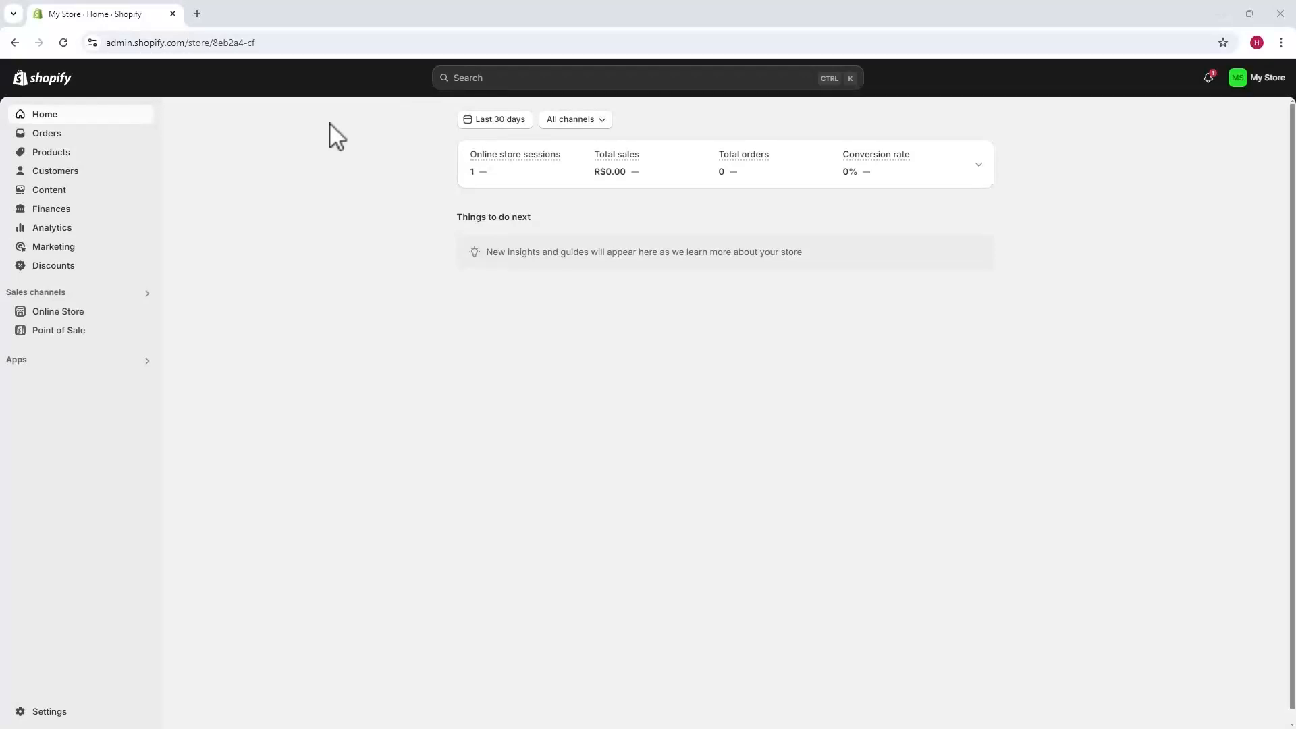
Go to Online Store and start customizing the current Dawn theme.
left_click(62, 312)
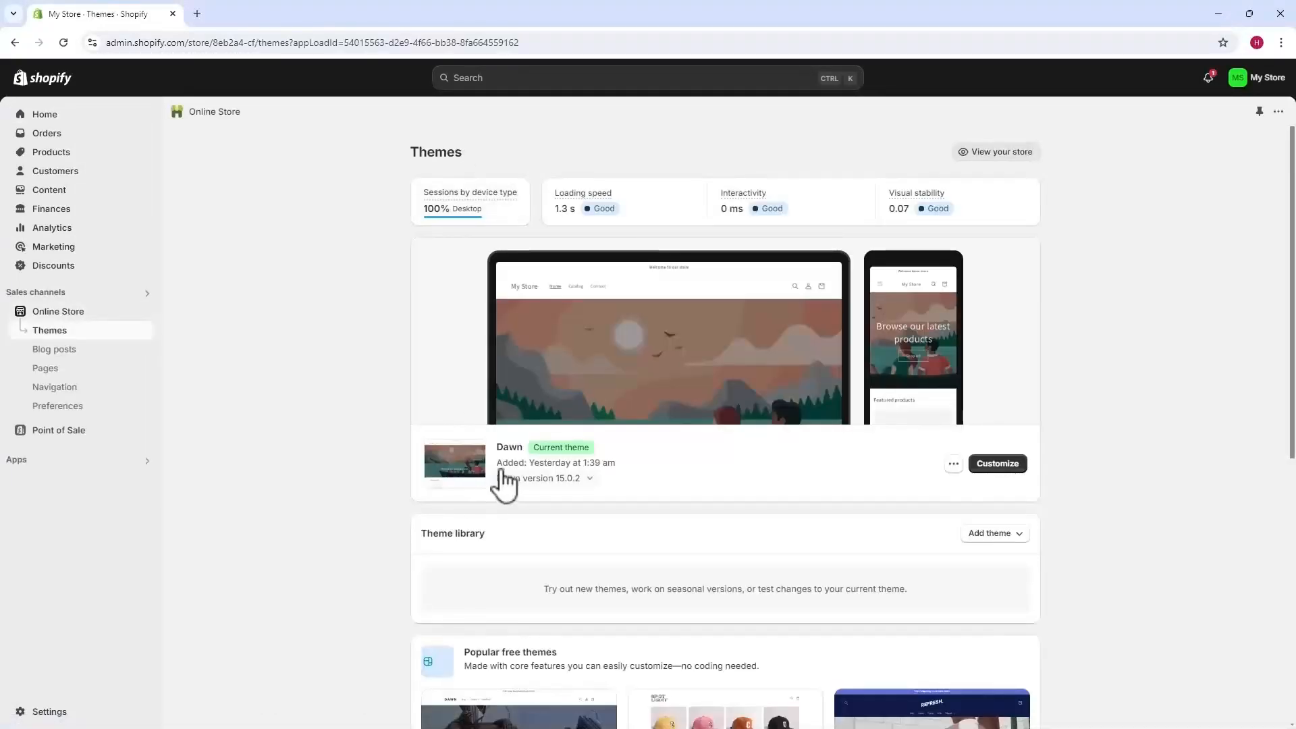
left_click(997, 467)
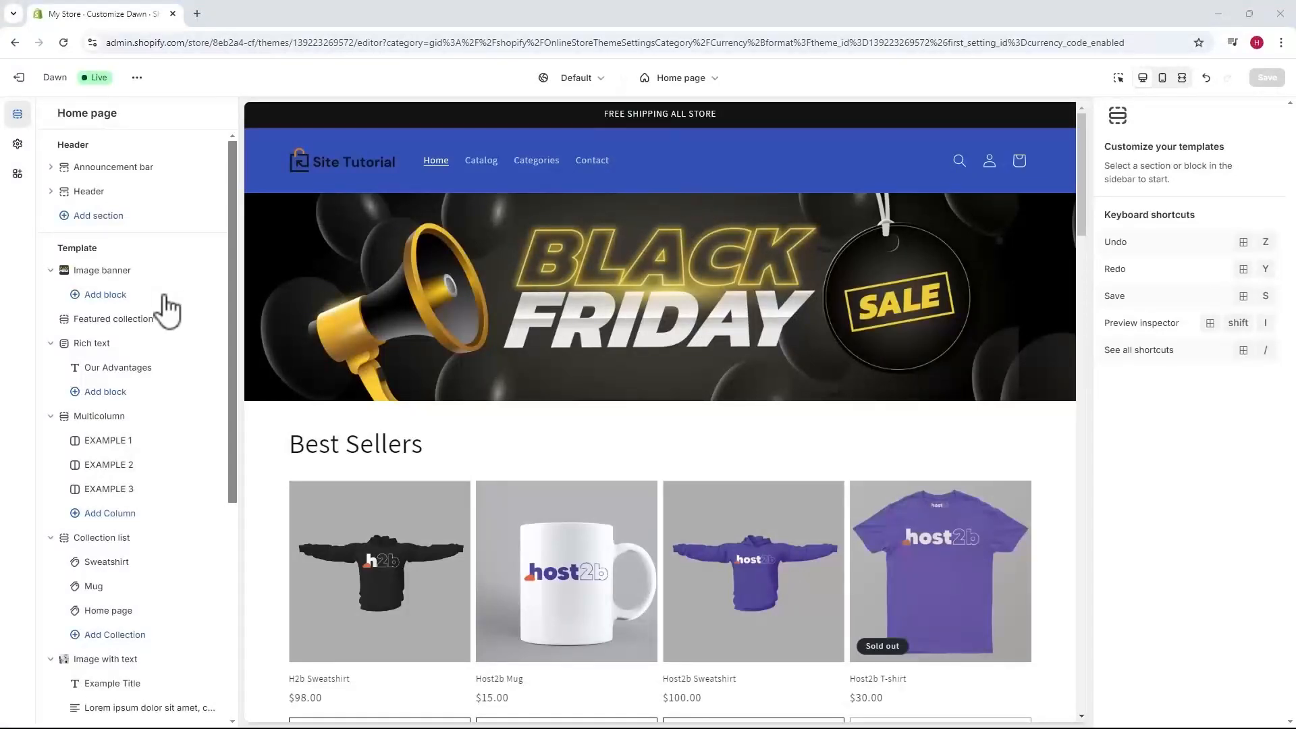
Open the Footer section from the bottom of the home page sections list.
scroll(131, 540, "down", 5)
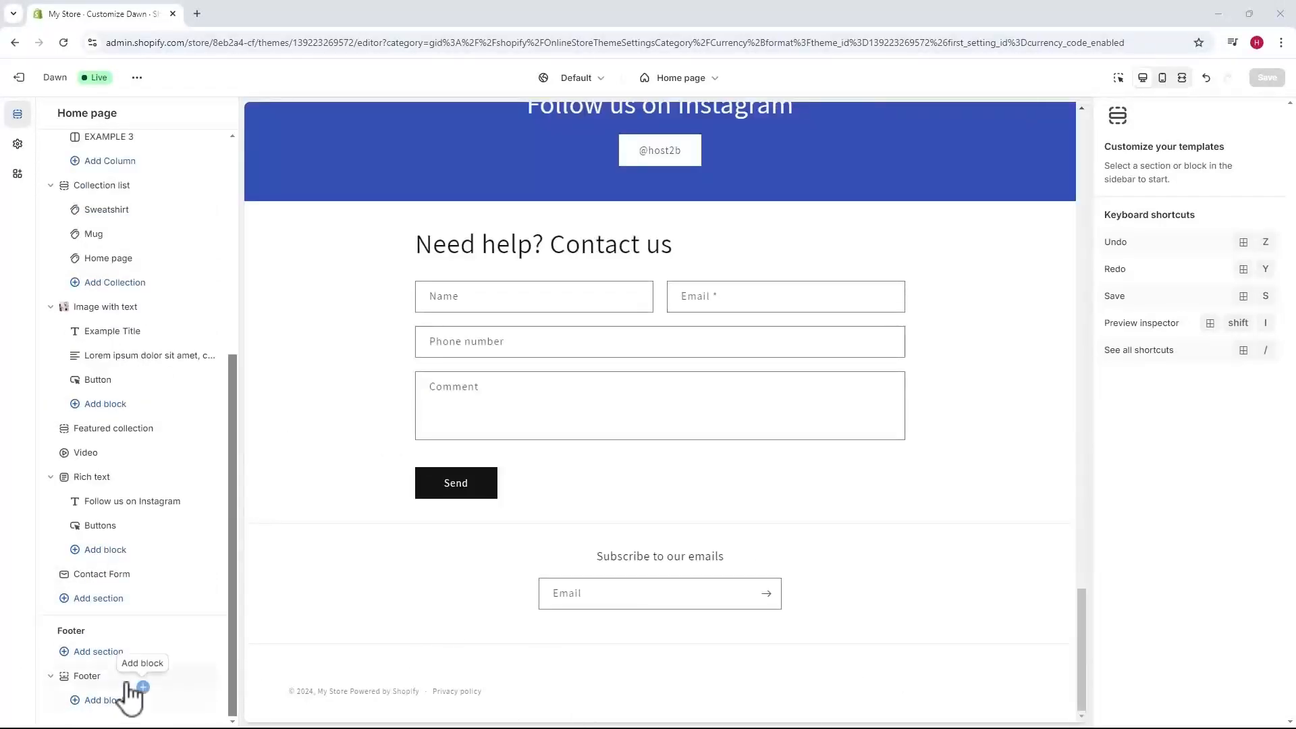
left_click(90, 677)
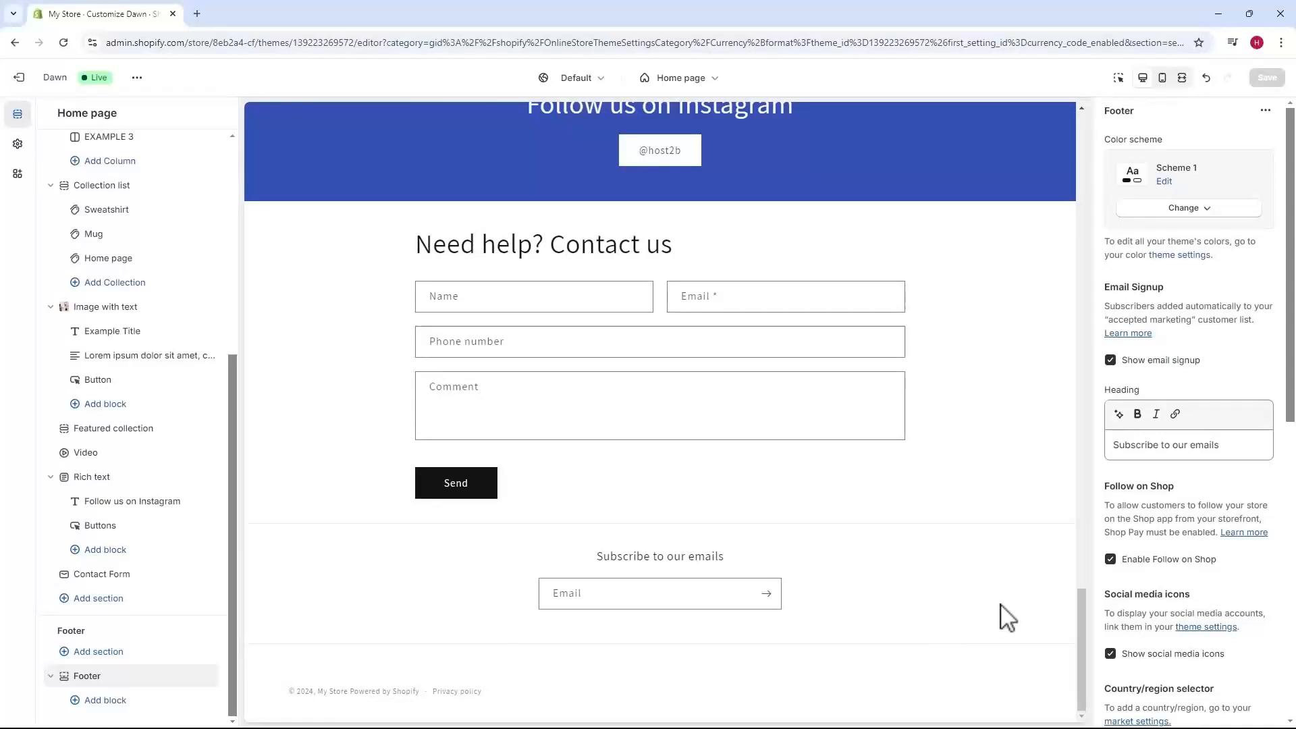
Set the footer's colour scheme to blue Scheme 5 after briefly trying Scheme 3.
left_click(1189, 208)
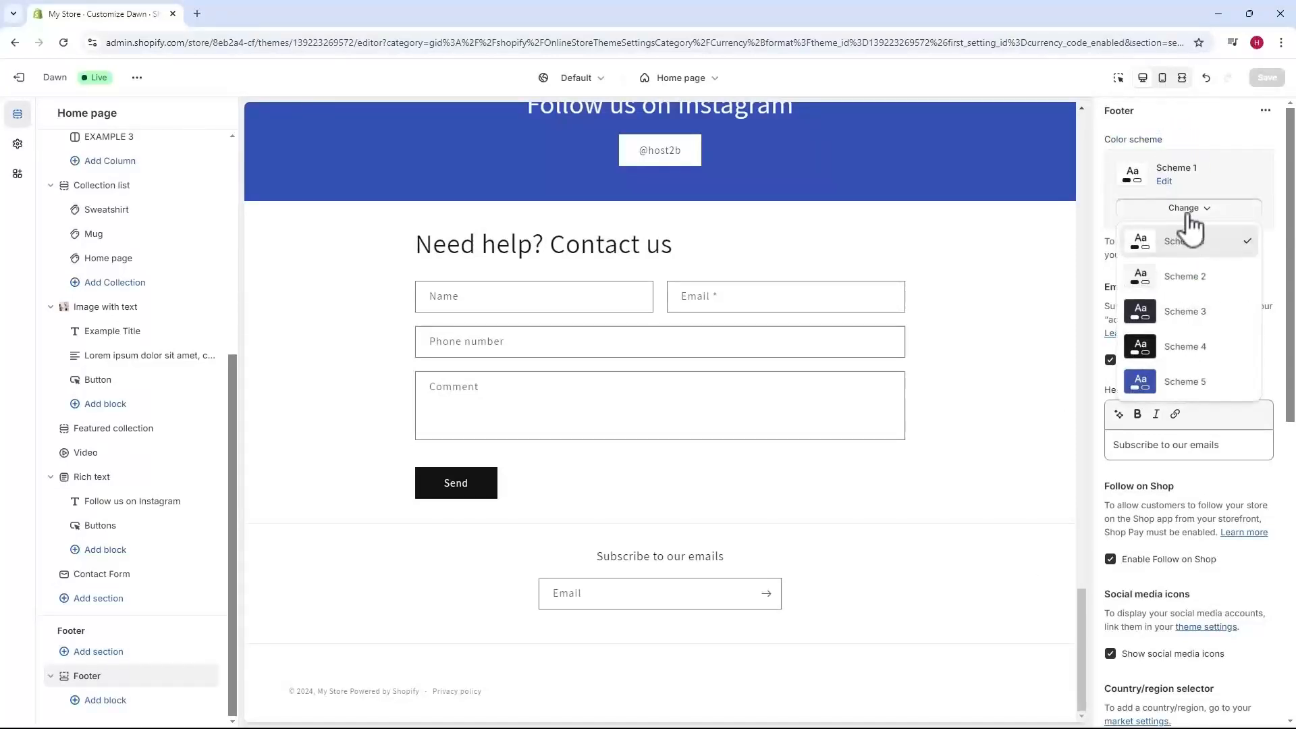
left_click(1193, 381)
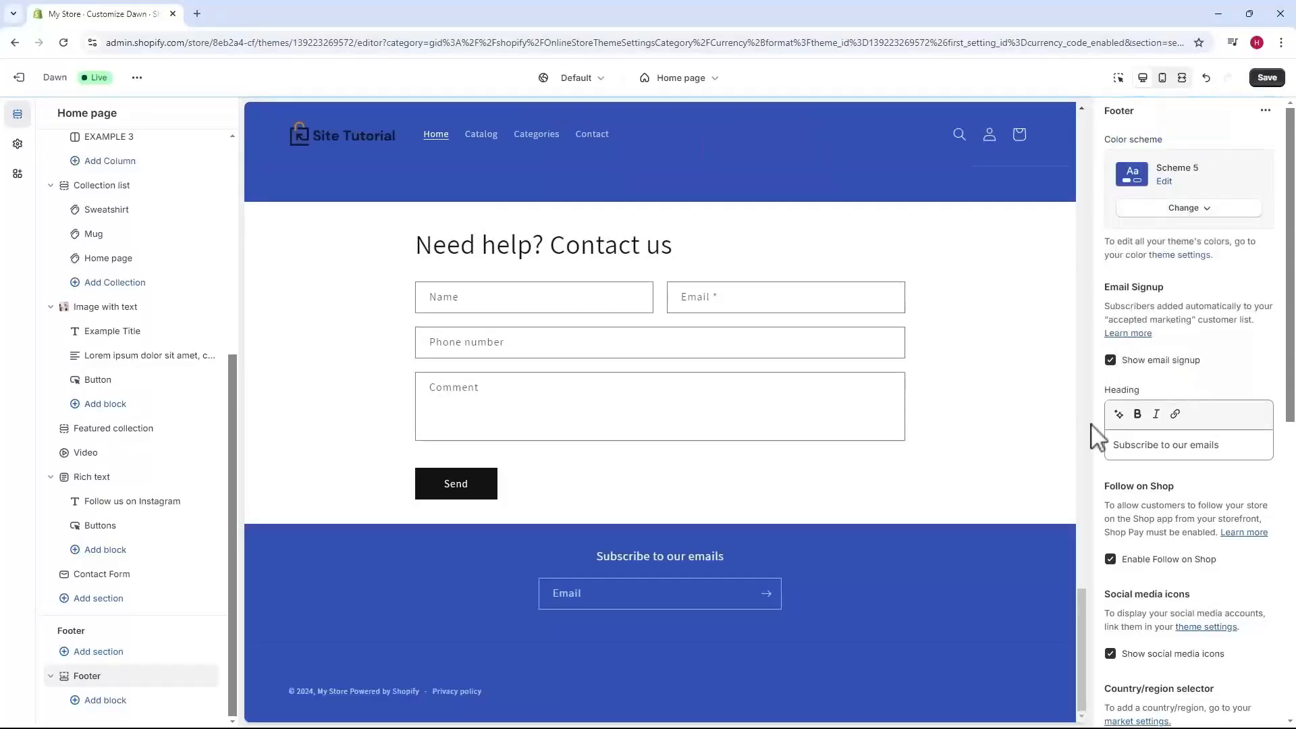
left_click(1188, 209)
left_click(1189, 313)
left_click(1192, 211)
left_click(1188, 381)
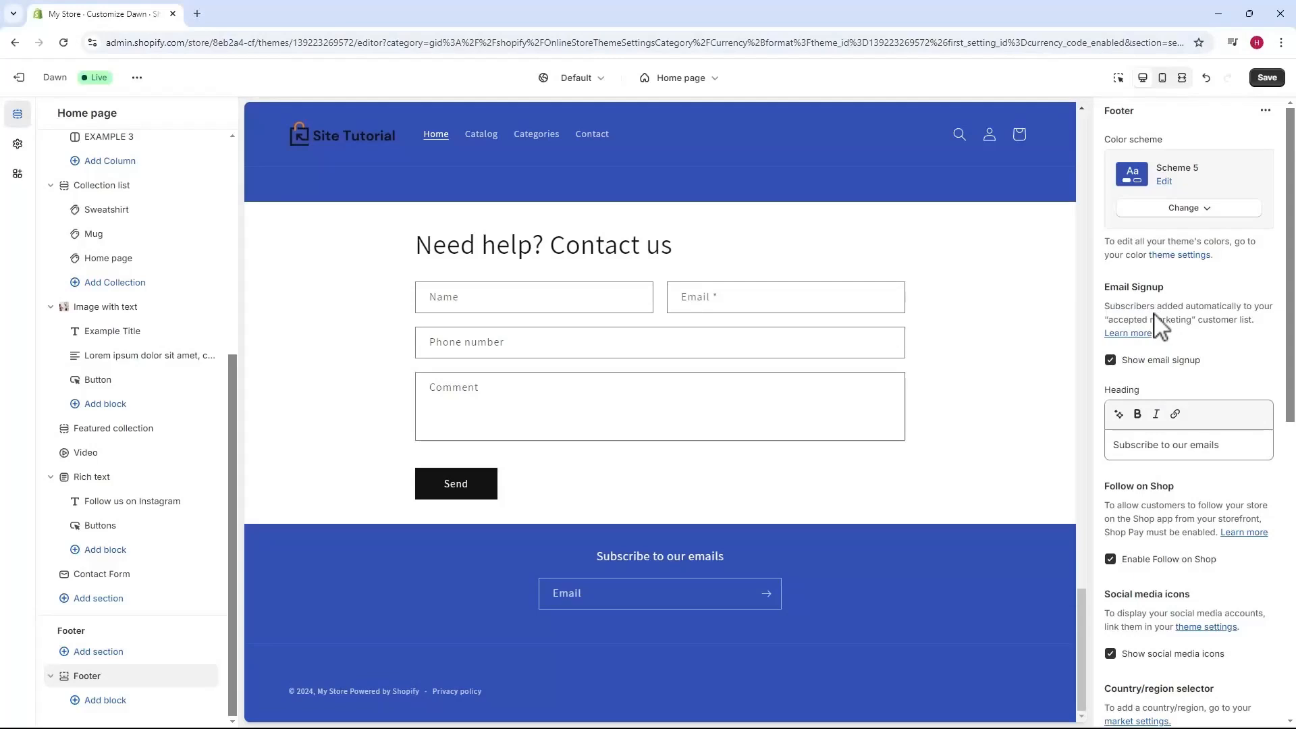
Uncheck Show email signup and scroll down to the remaining footer options.
left_click(1110, 360)
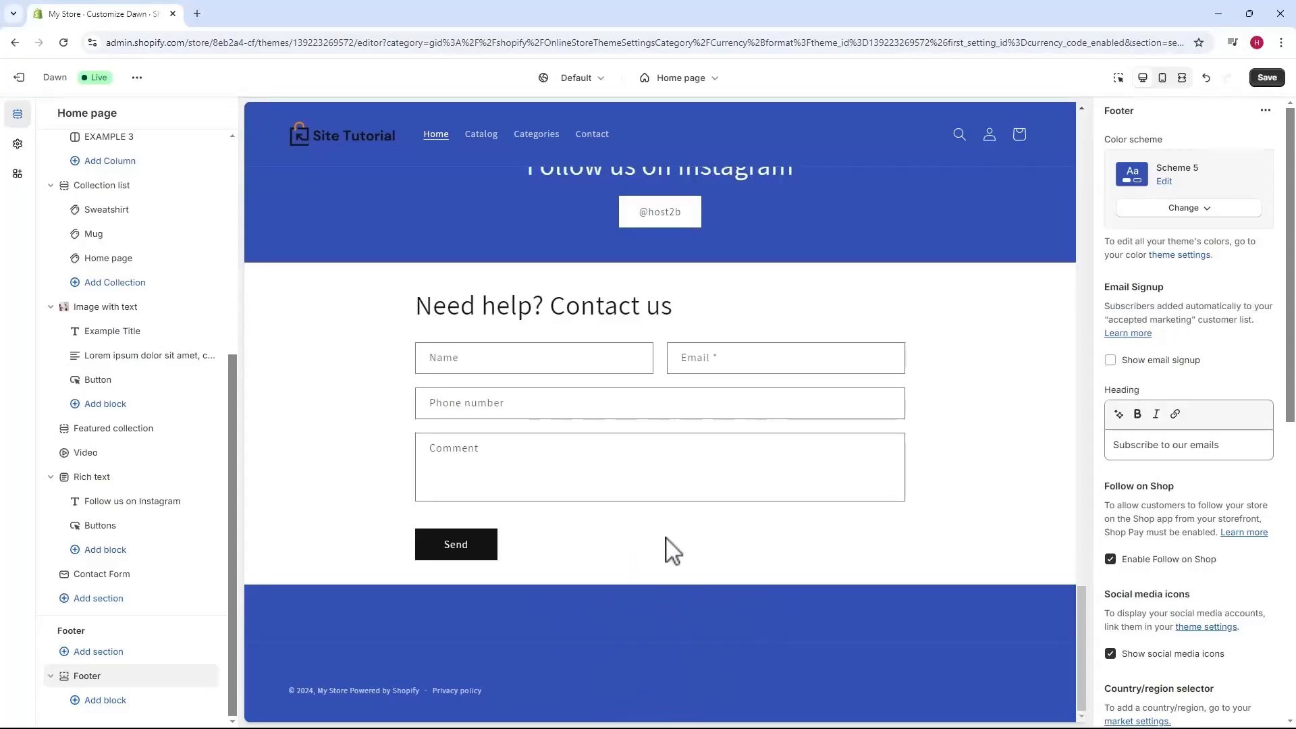
scroll(1191, 311, "down", 3)
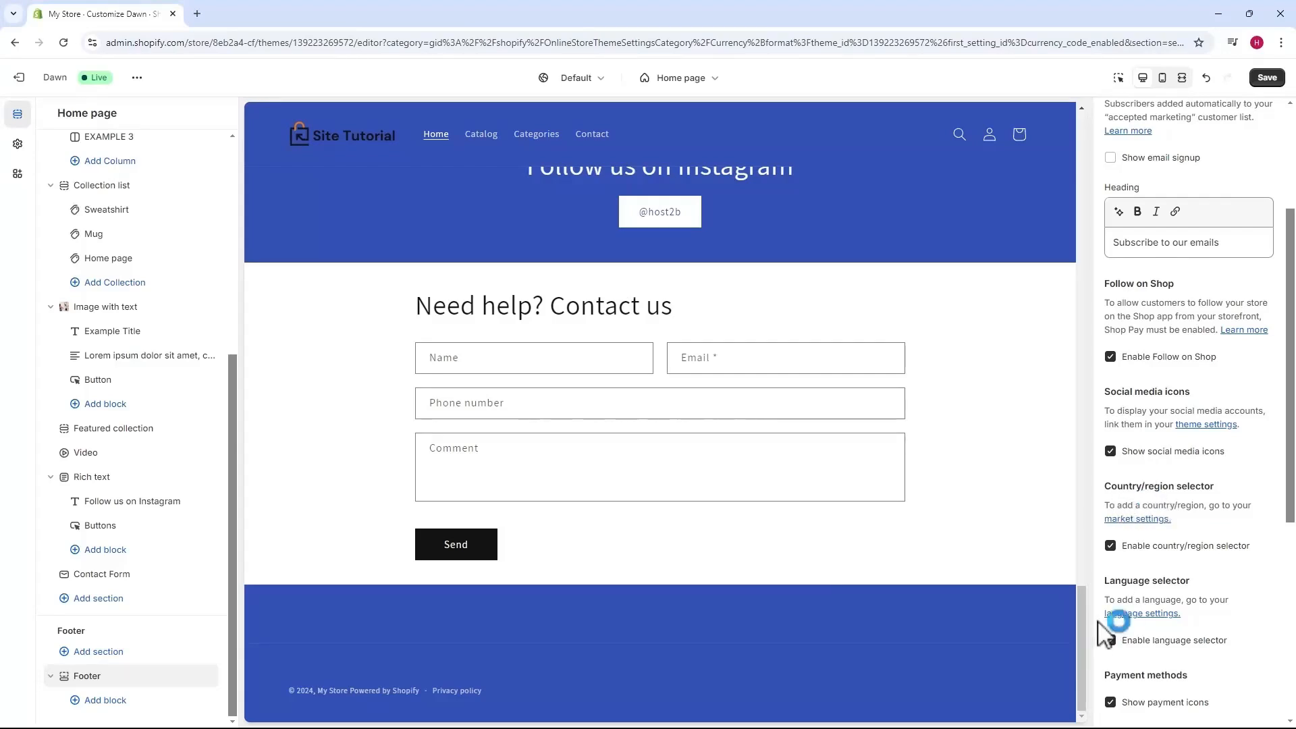
scroll(1126, 606, "down", 1)
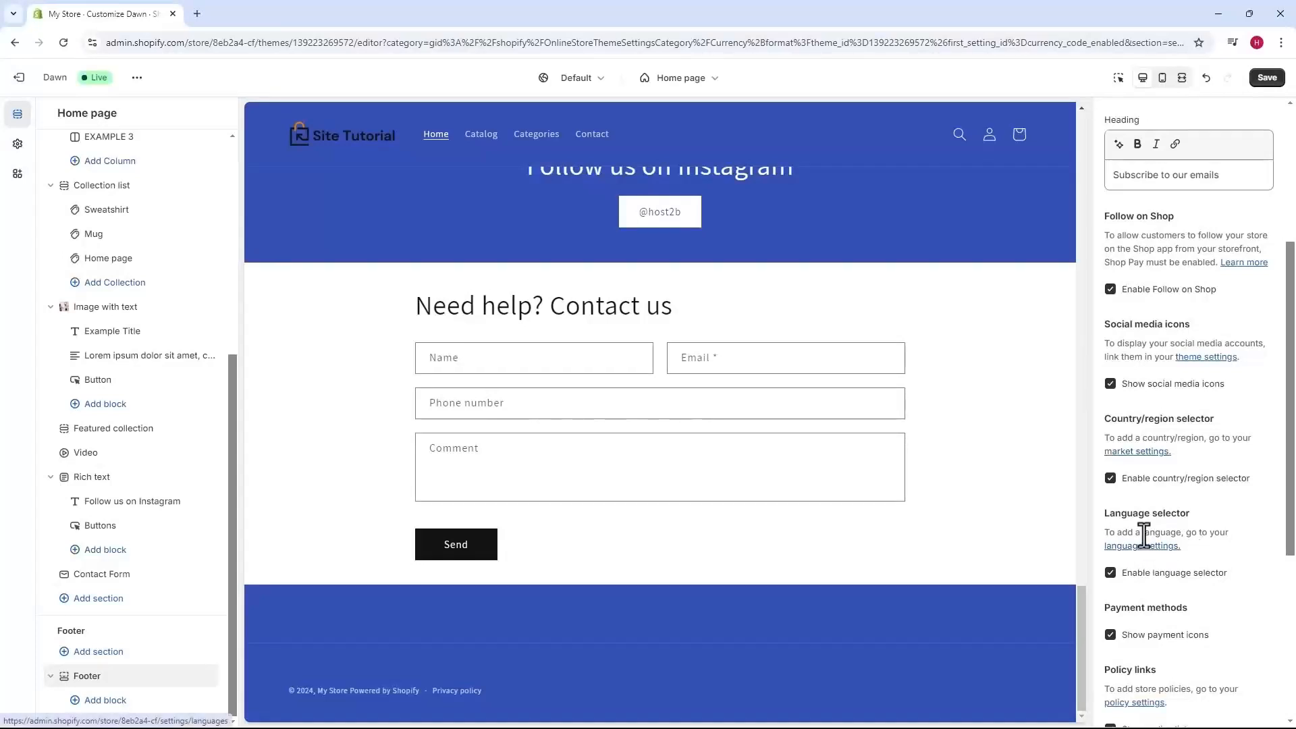
Turn off the country/region selector, language selector, Follow on Shop and payment icons.
left_click(1124, 479)
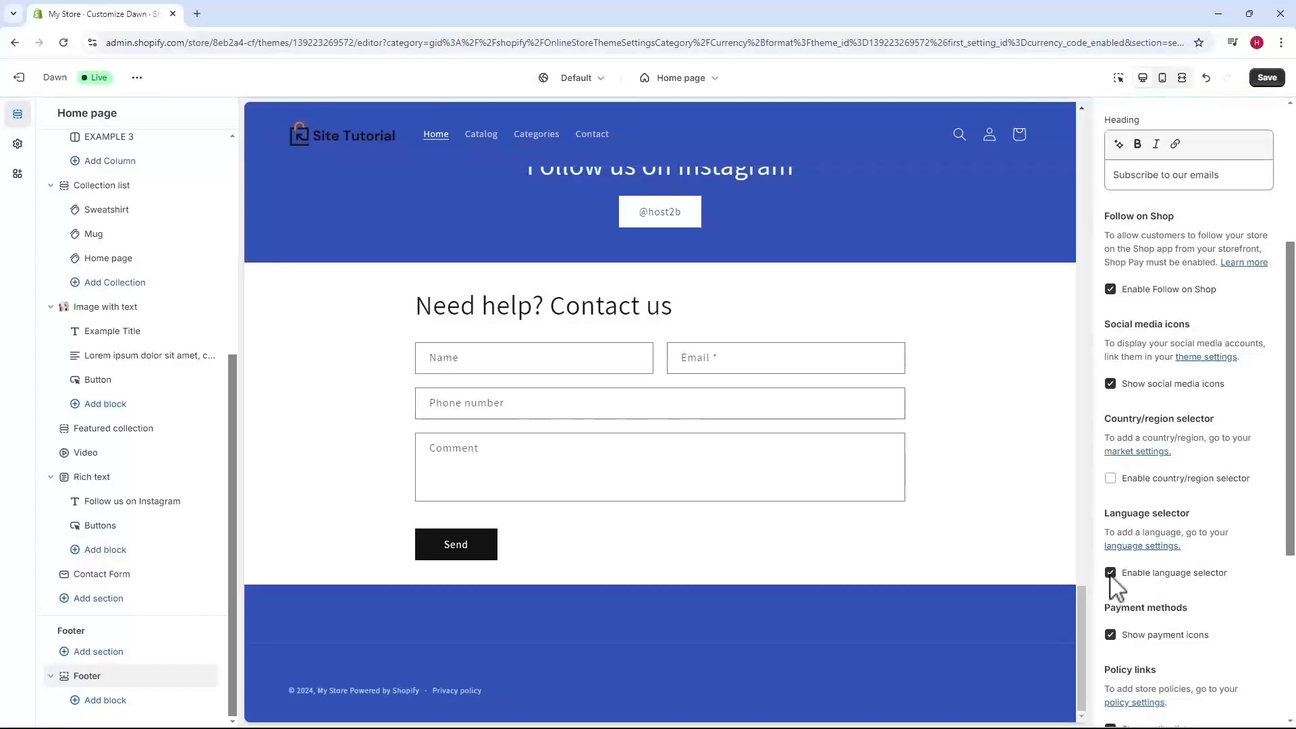
left_click(1108, 572)
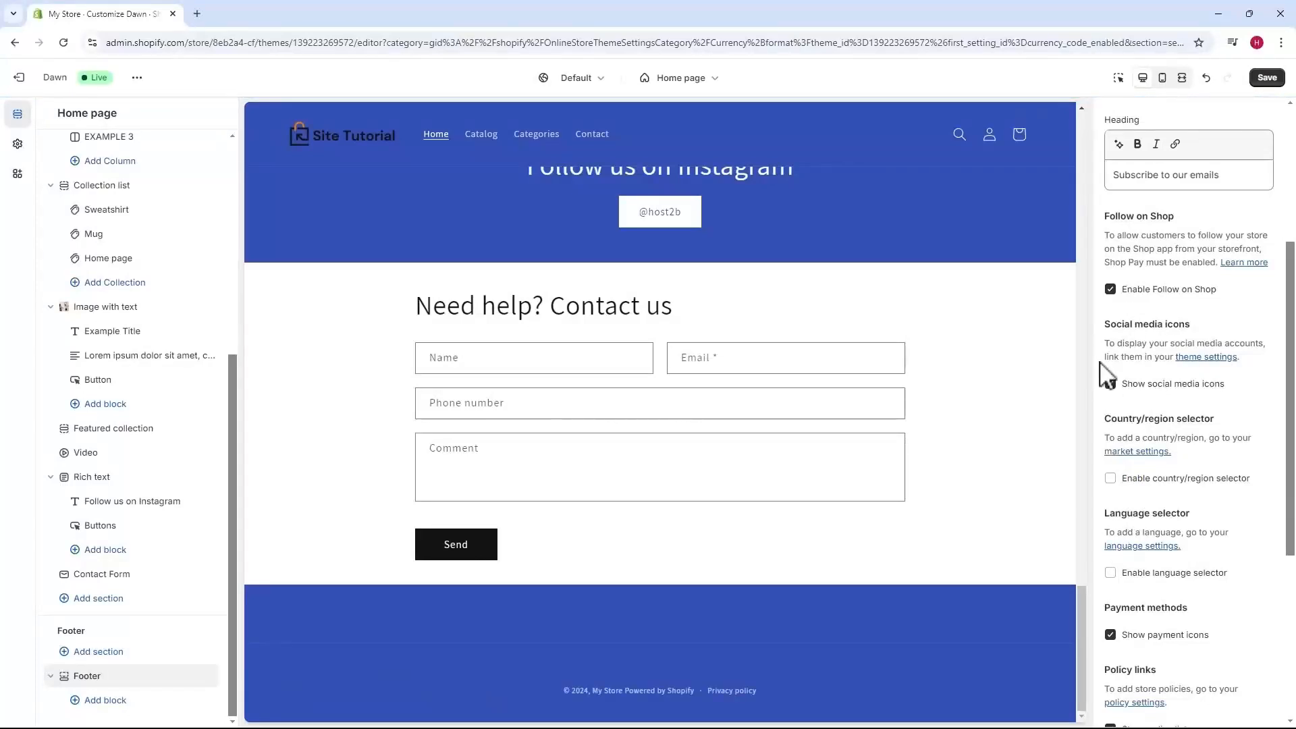
left_click(1110, 288)
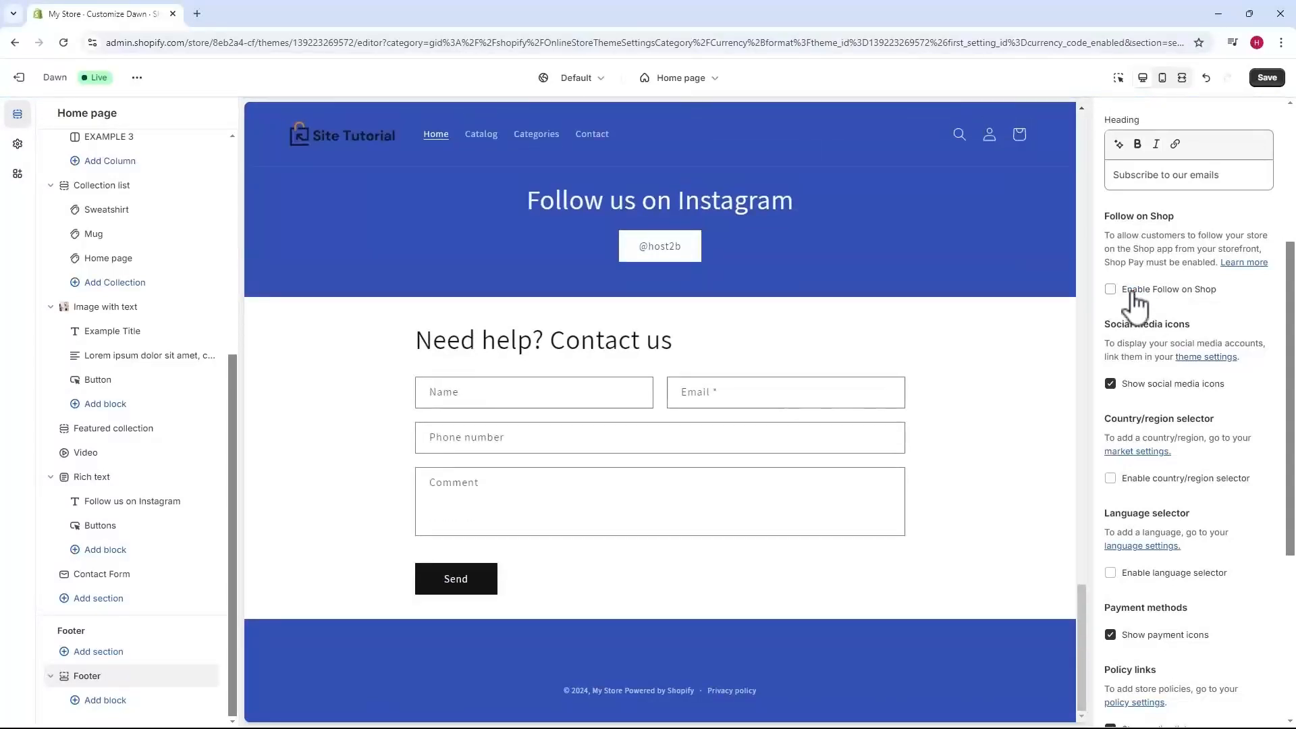
left_click_drag(1111, 609, 1116, 642)
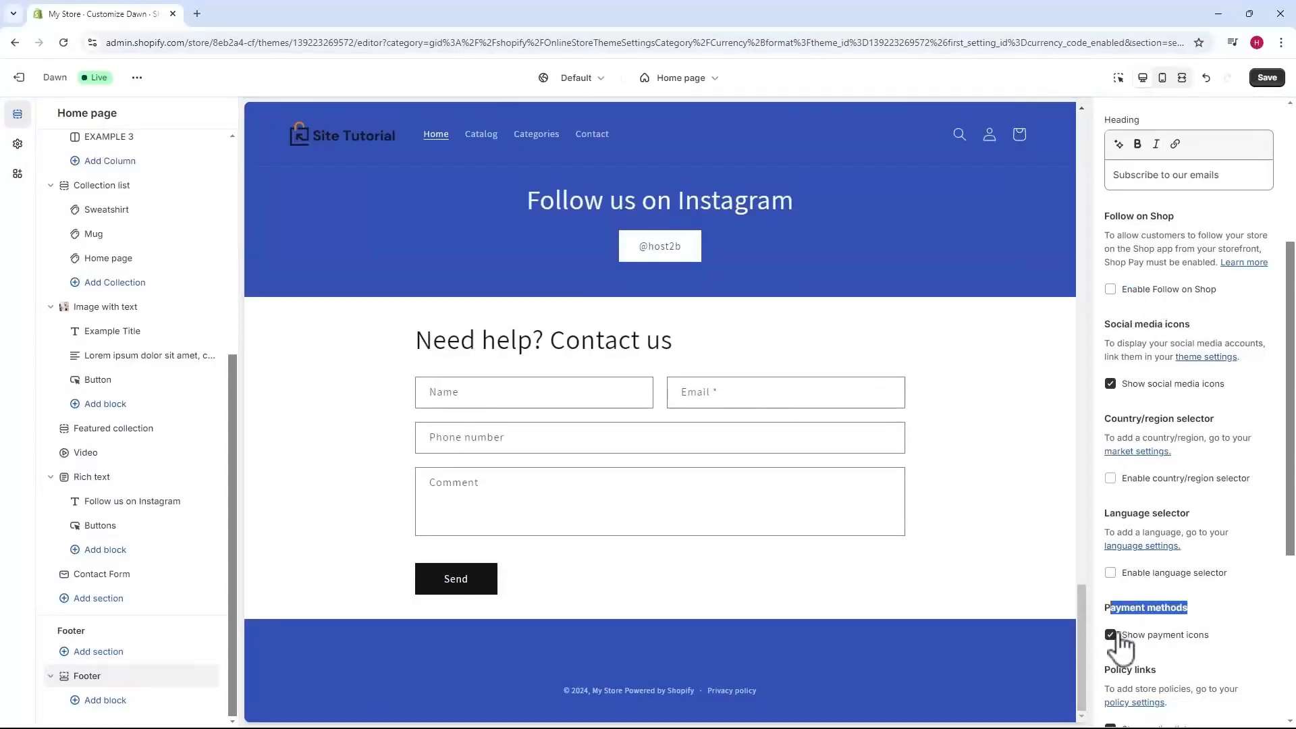
left_click(1111, 637)
left_click(1111, 648)
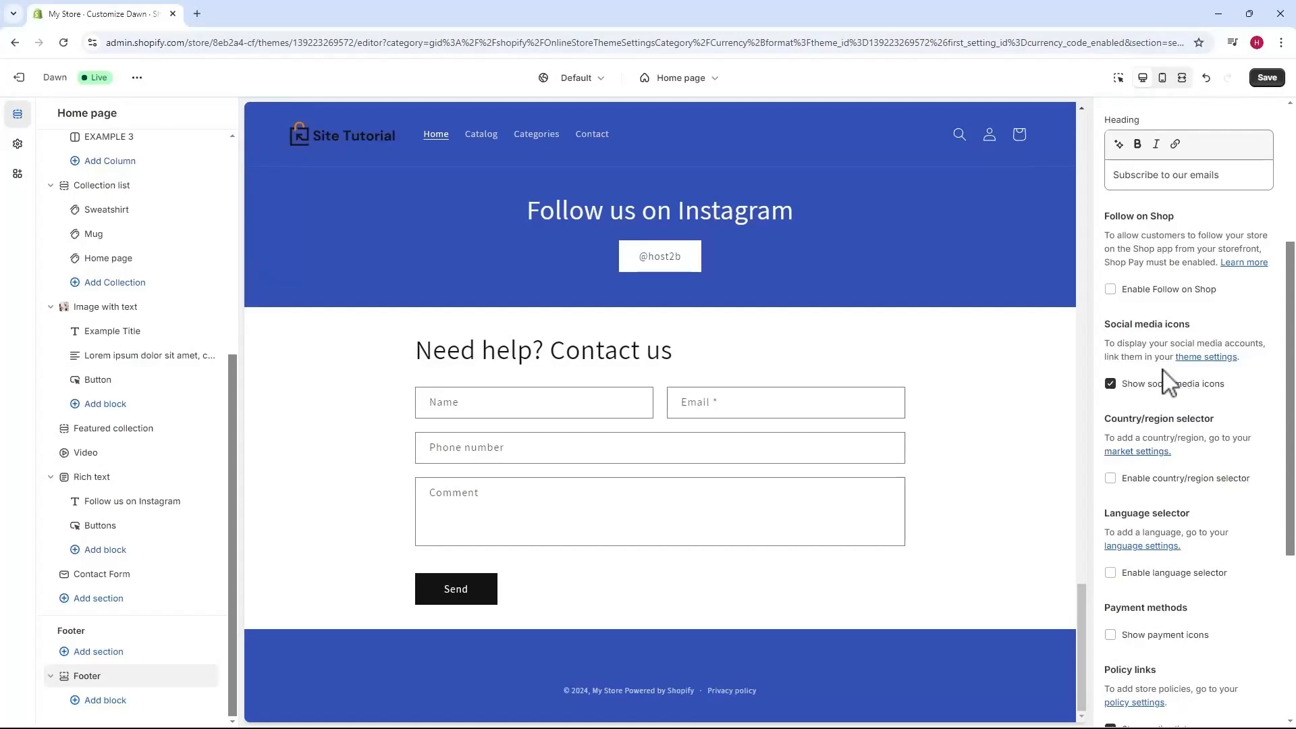
Adjust the footer's top margin slider.
scroll(1154, 310, "down", 4)
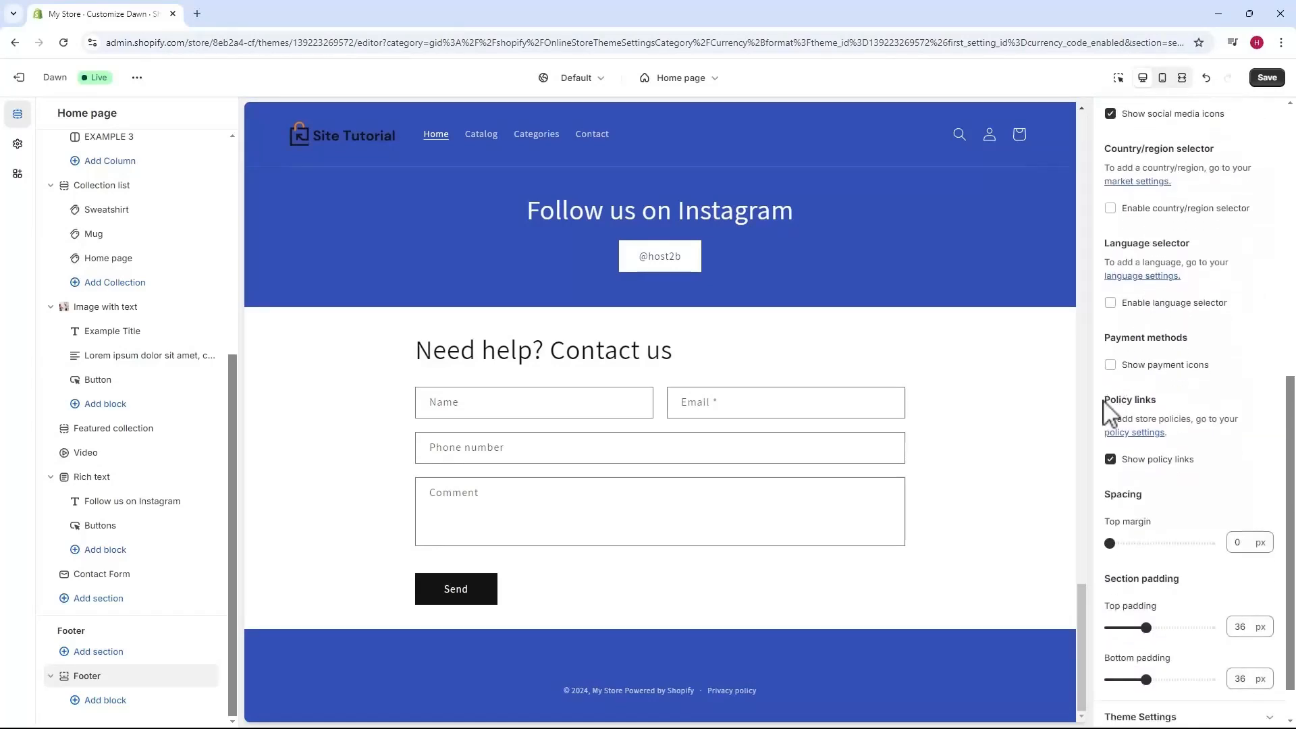
left_click_drag(1104, 402, 1143, 401)
left_click(1142, 403)
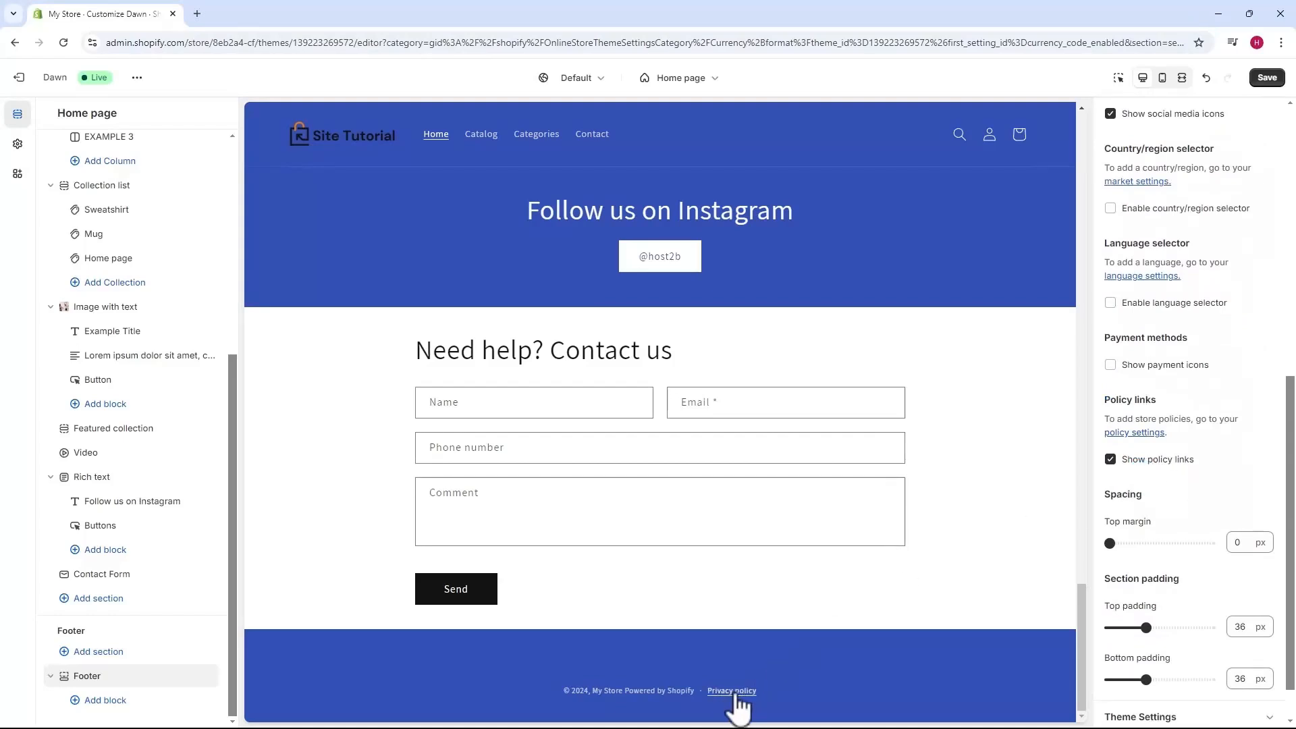
scroll(1120, 452, "down", 1)
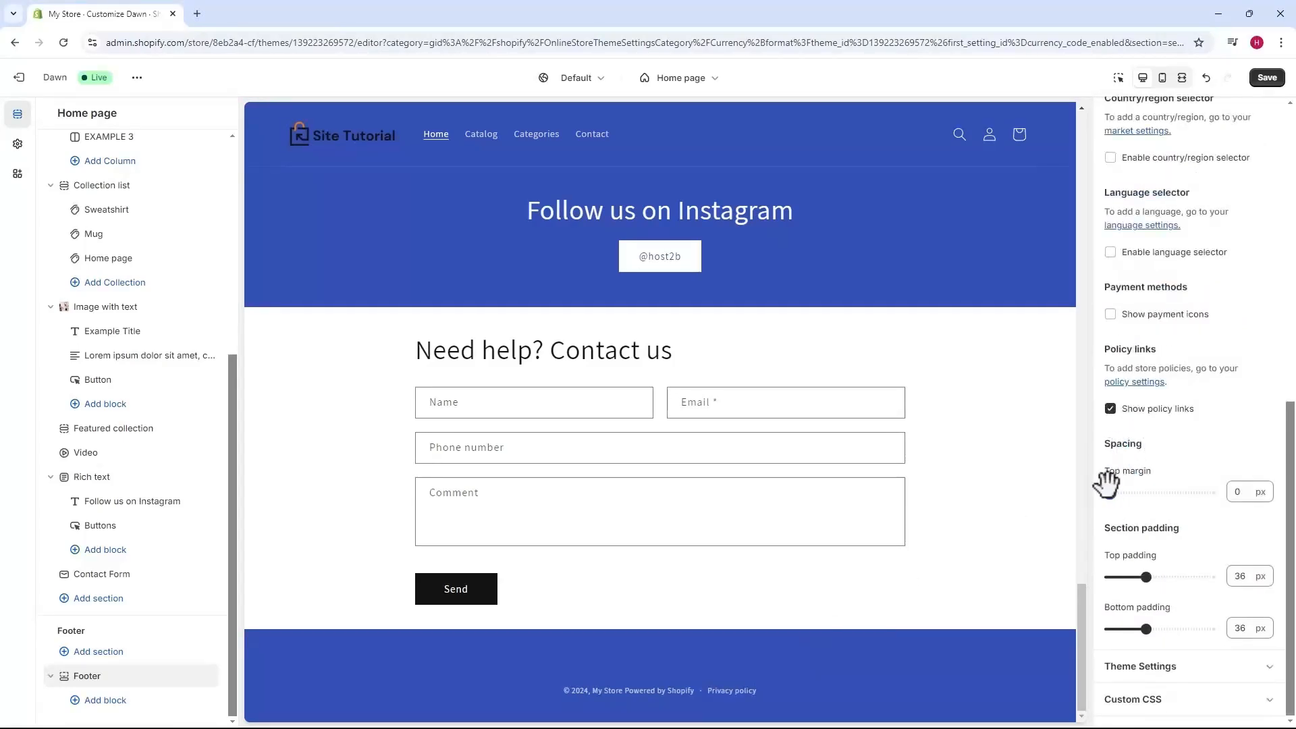
mouse_move(1109, 492)
left_mouse_down()
mouse_move(1148, 486)
mouse_move(1109, 491)
left_mouse_up()
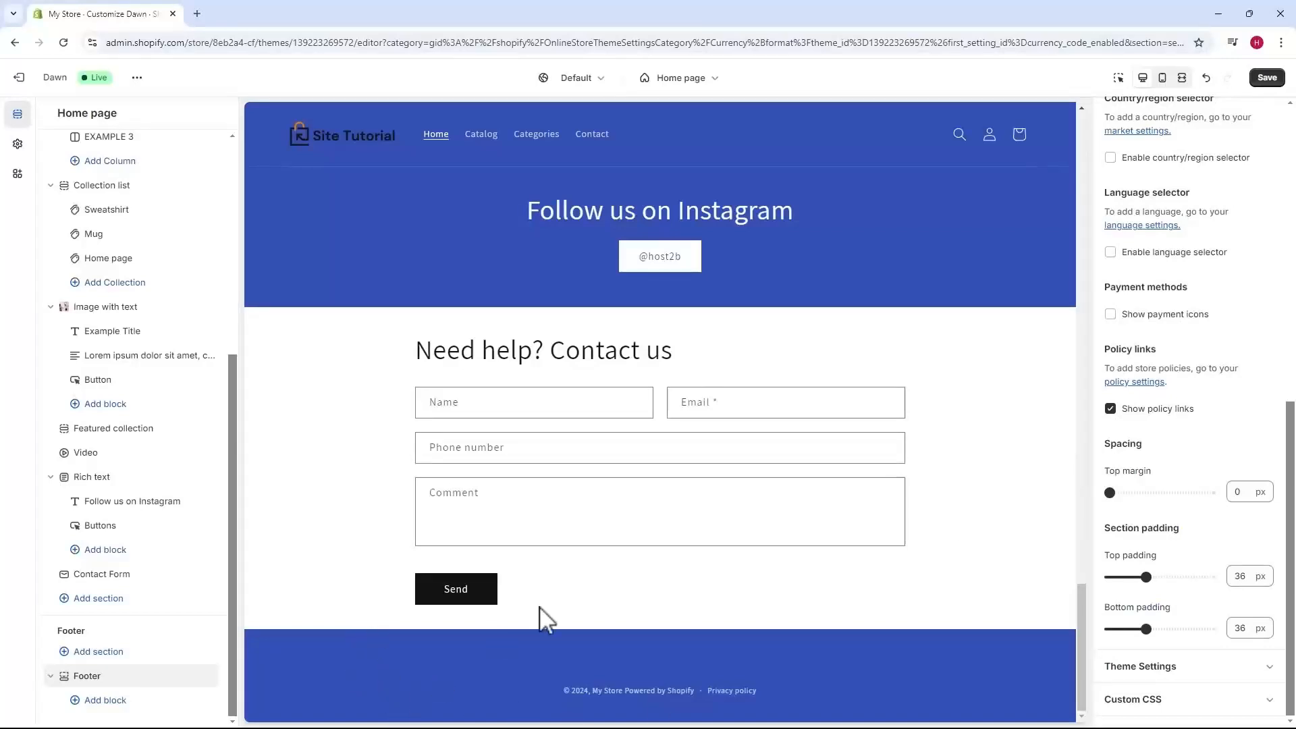
Add a Text block, two Quick links Menu blocks and another Text block to the footer.
left_click(105, 701)
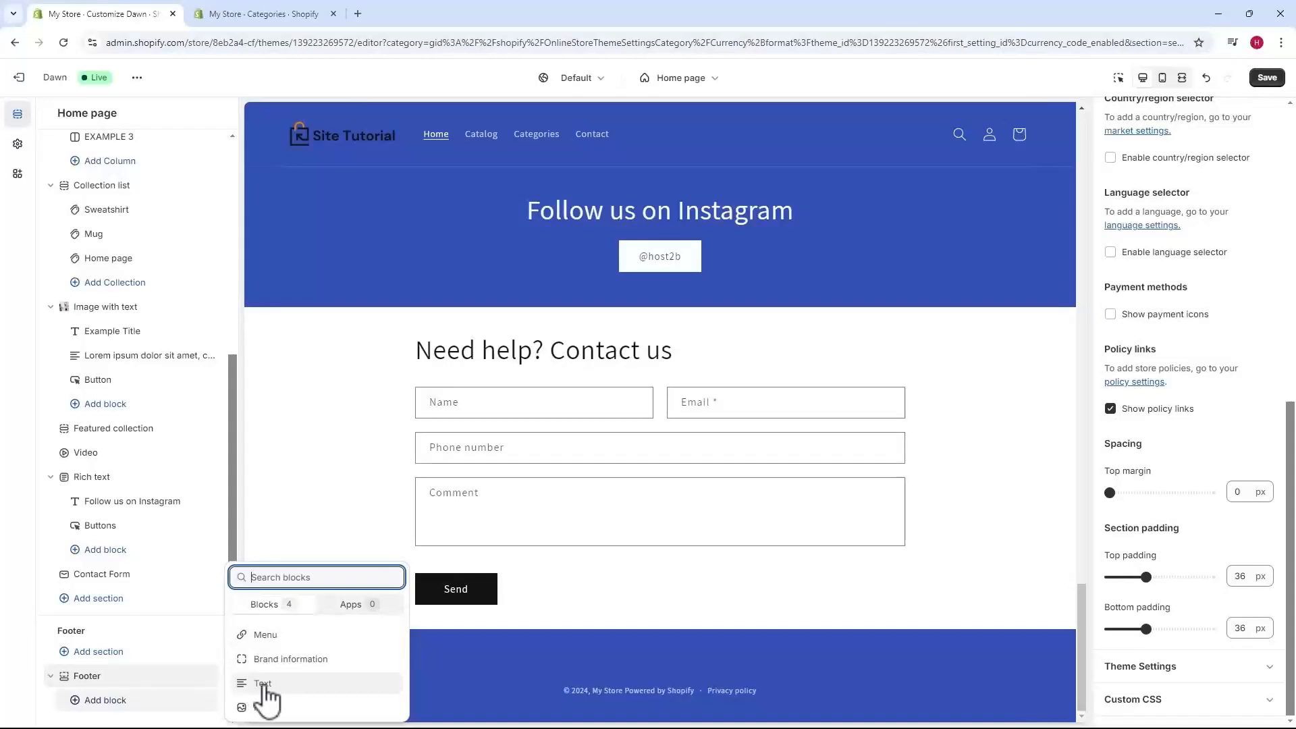
left_click(263, 682)
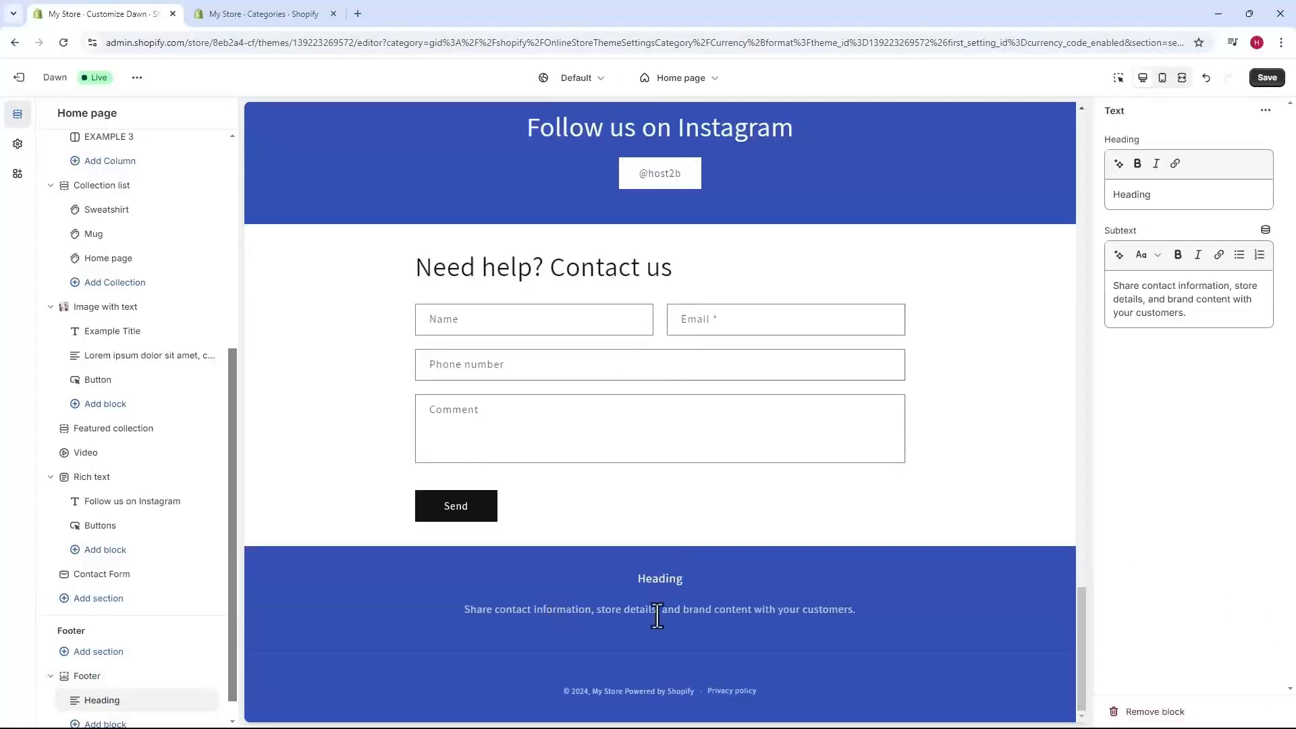
scroll(77, 651, "down", 1)
scroll(78, 651, "down", 1)
left_click(102, 700)
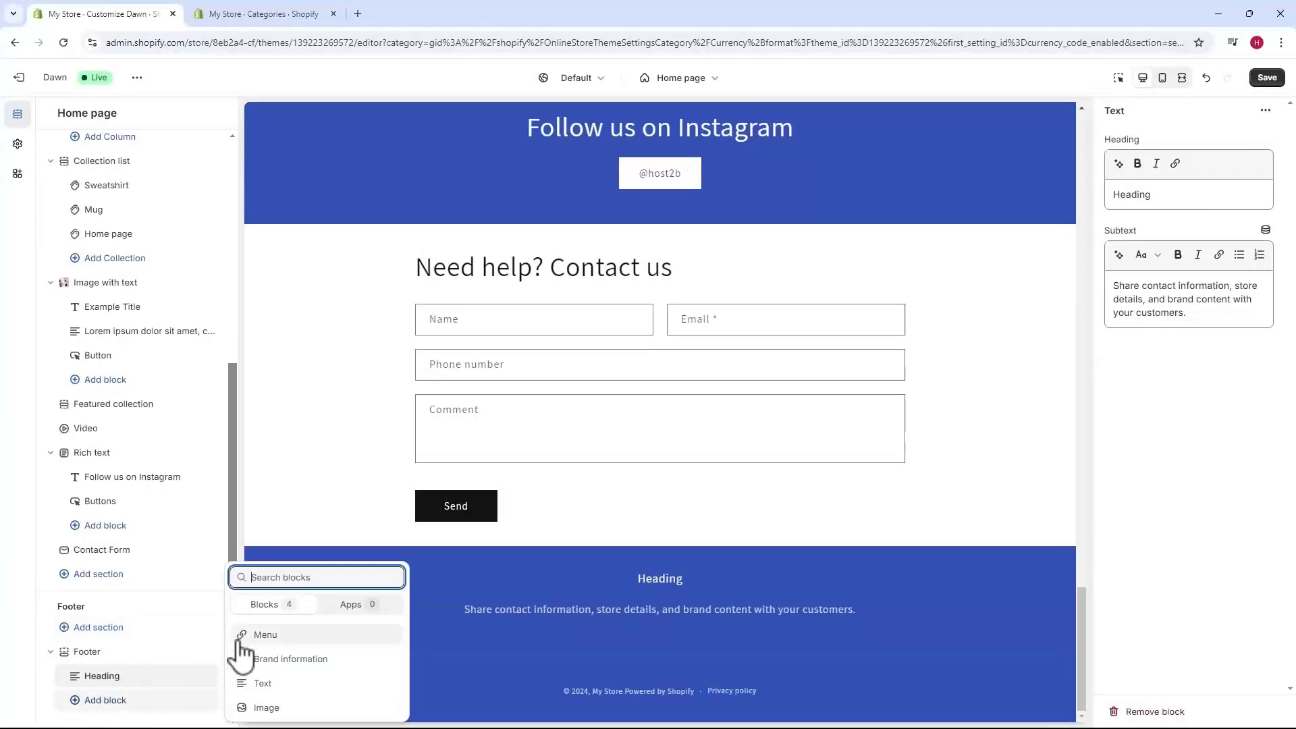
left_click(264, 637)
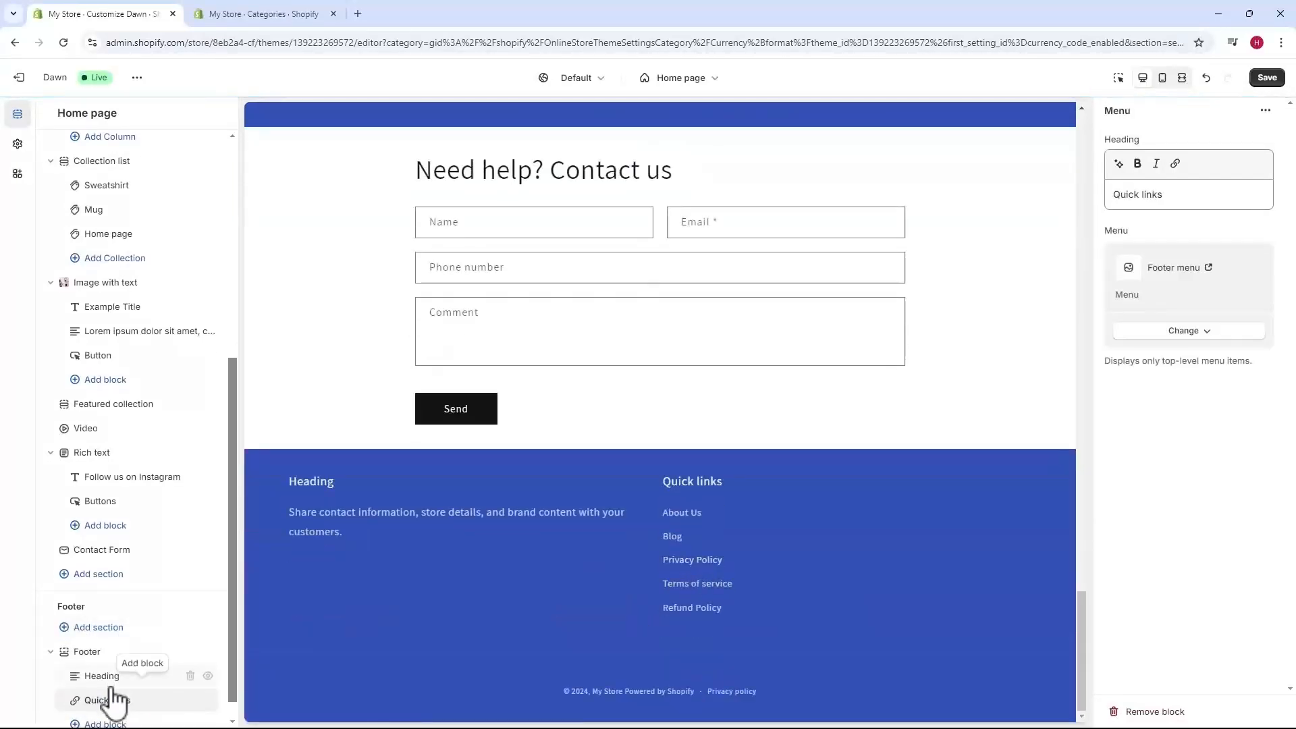
left_click(106, 723)
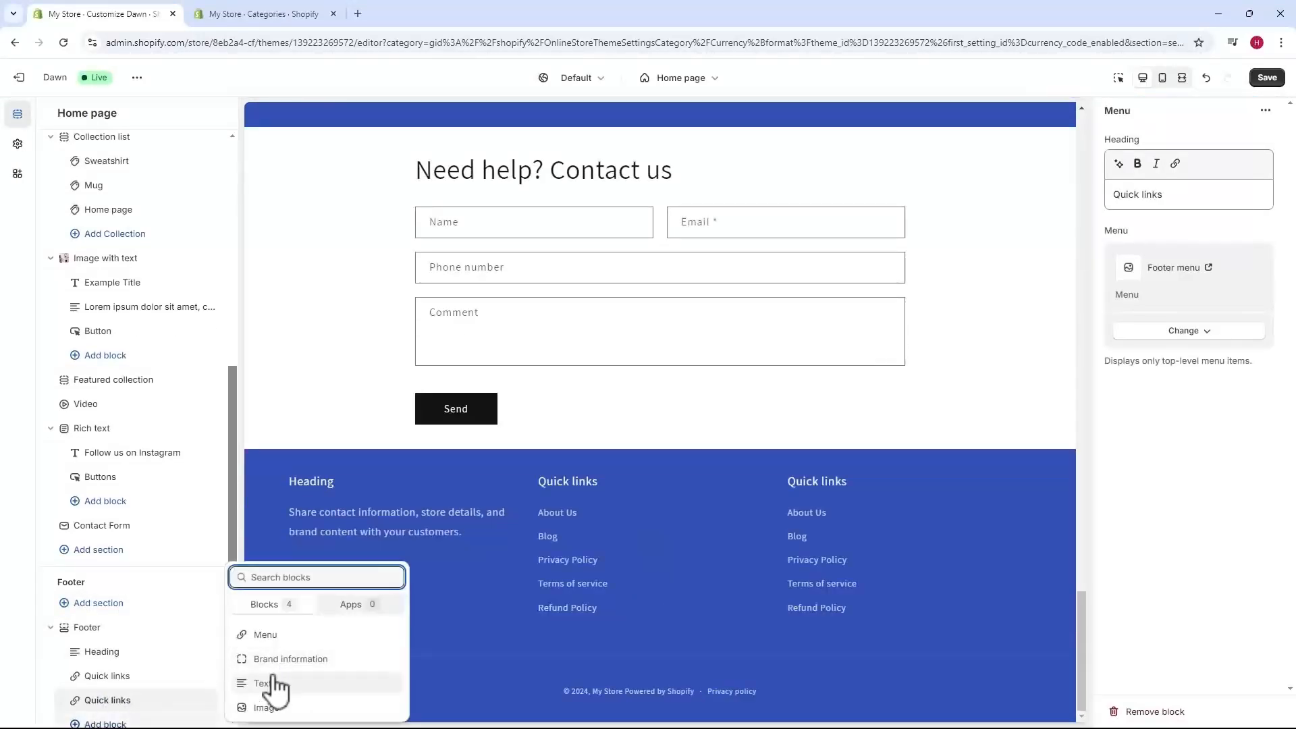
left_click(269, 683)
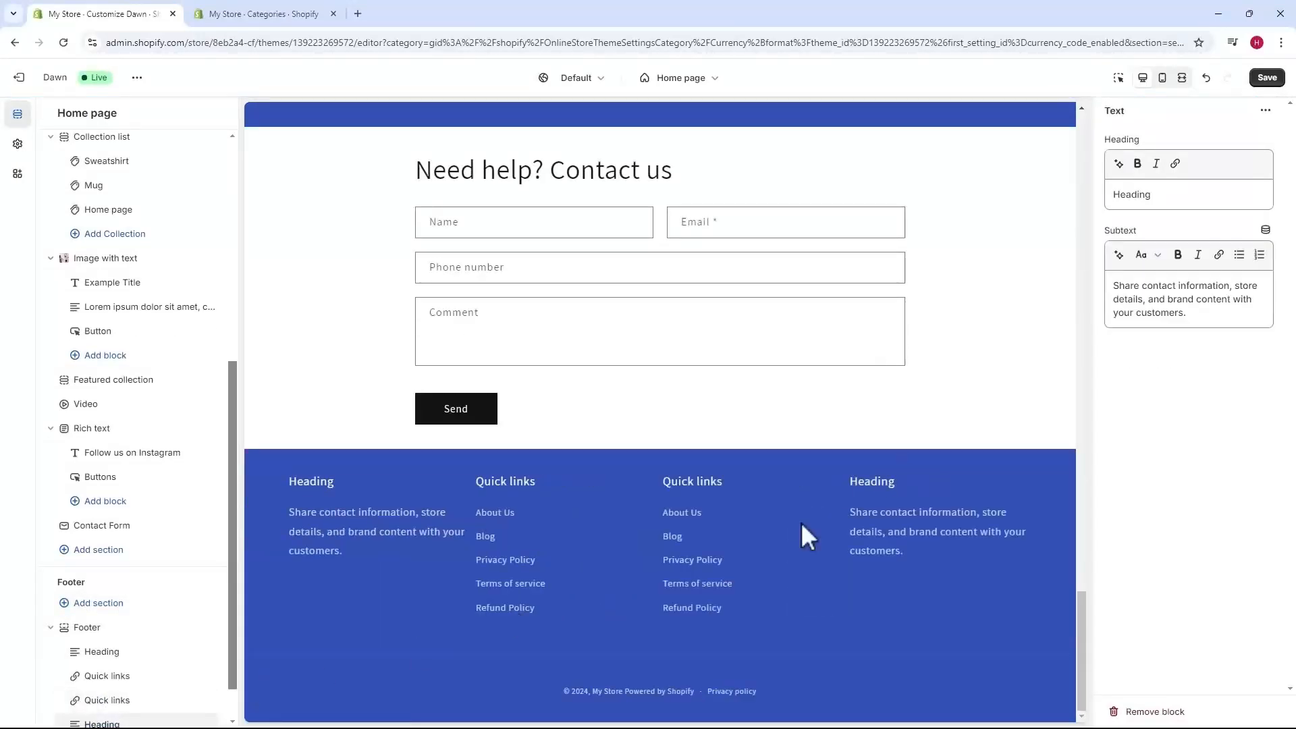
Add an Image block and one more Text block to the footer.
scroll(108, 675, "down", 1)
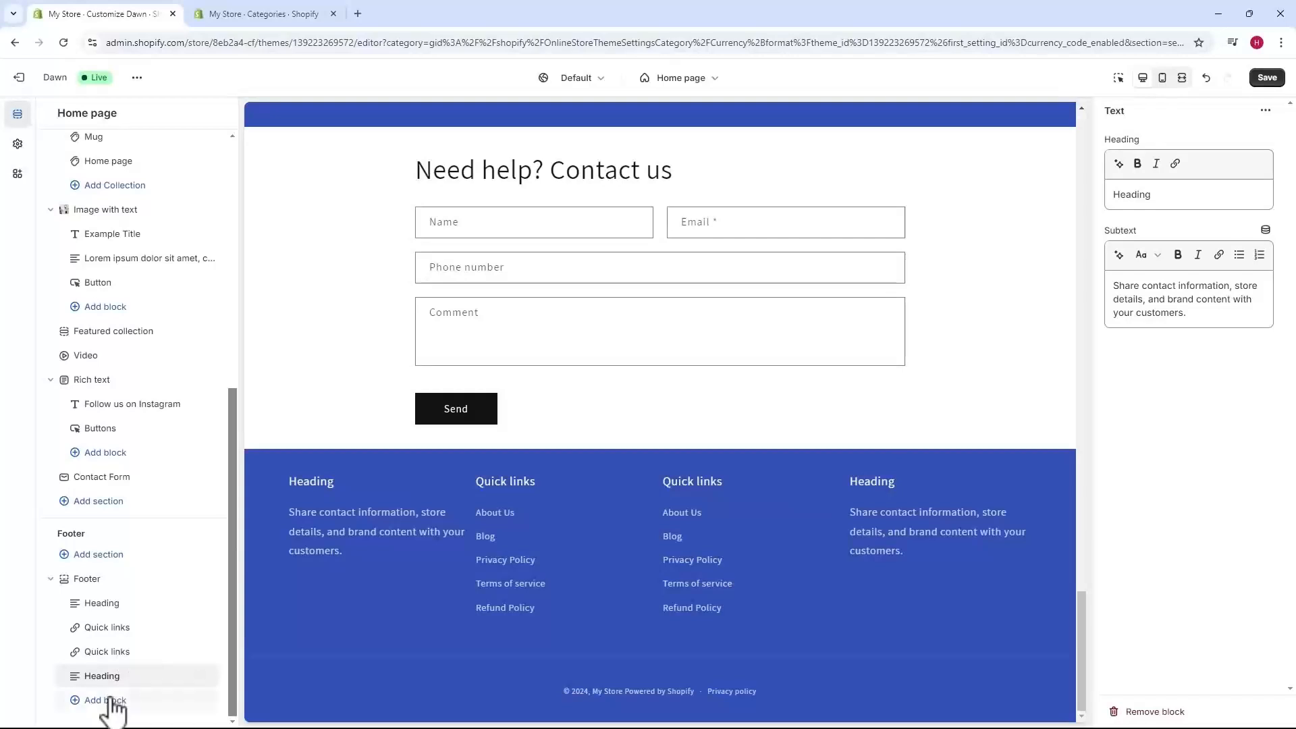
left_click(104, 700)
left_click(268, 705)
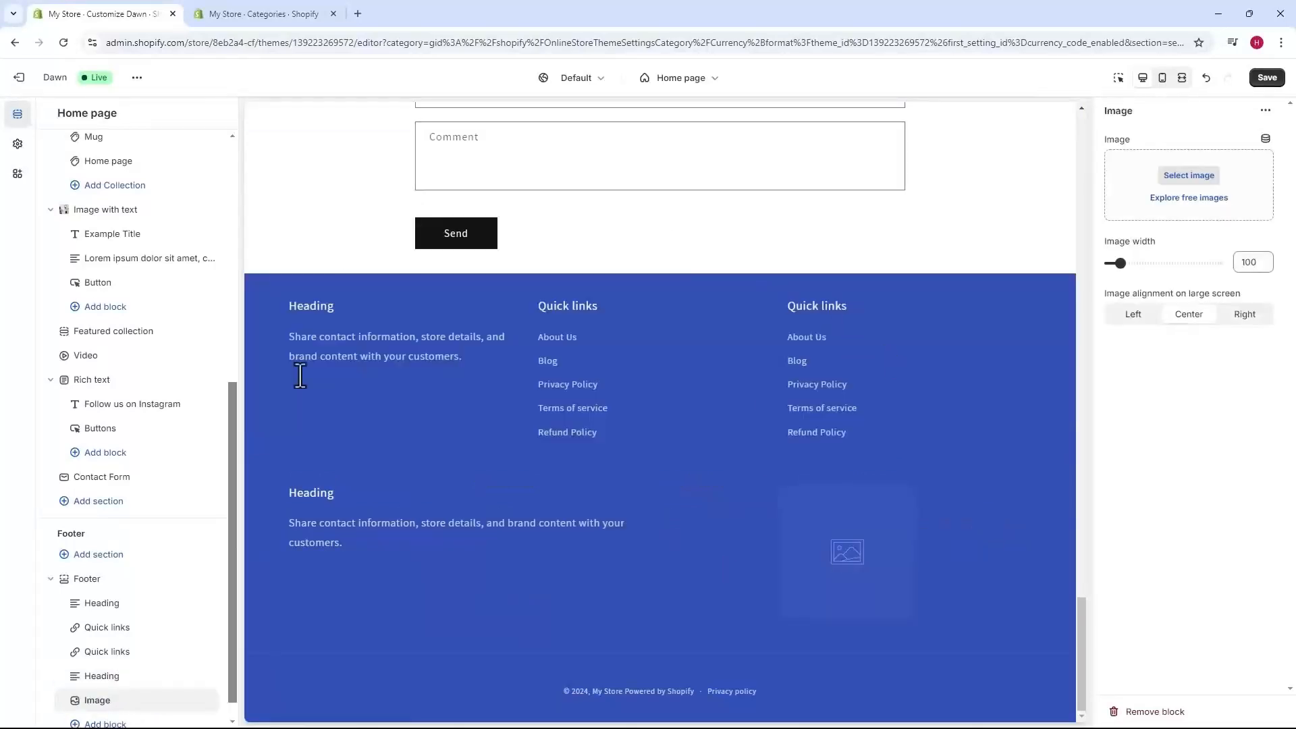
scroll(128, 708, "down", 1)
left_click(148, 698)
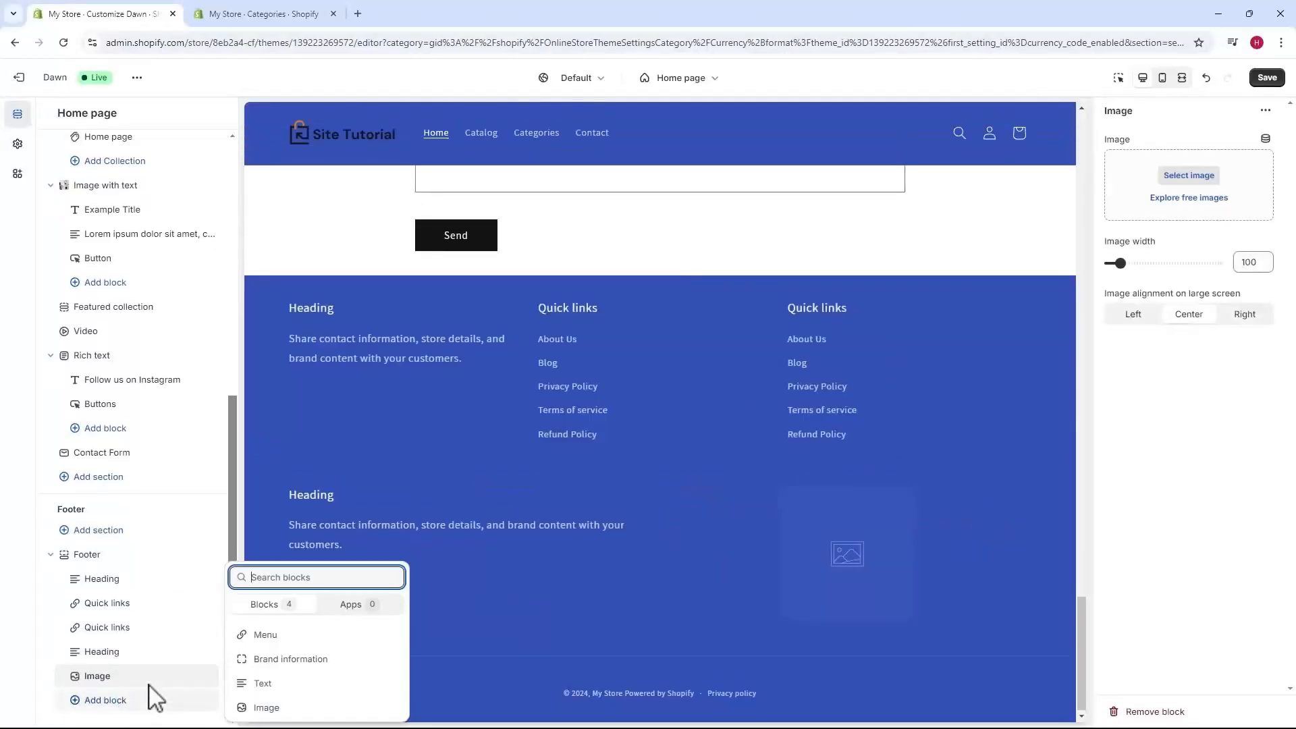
left_click(270, 683)
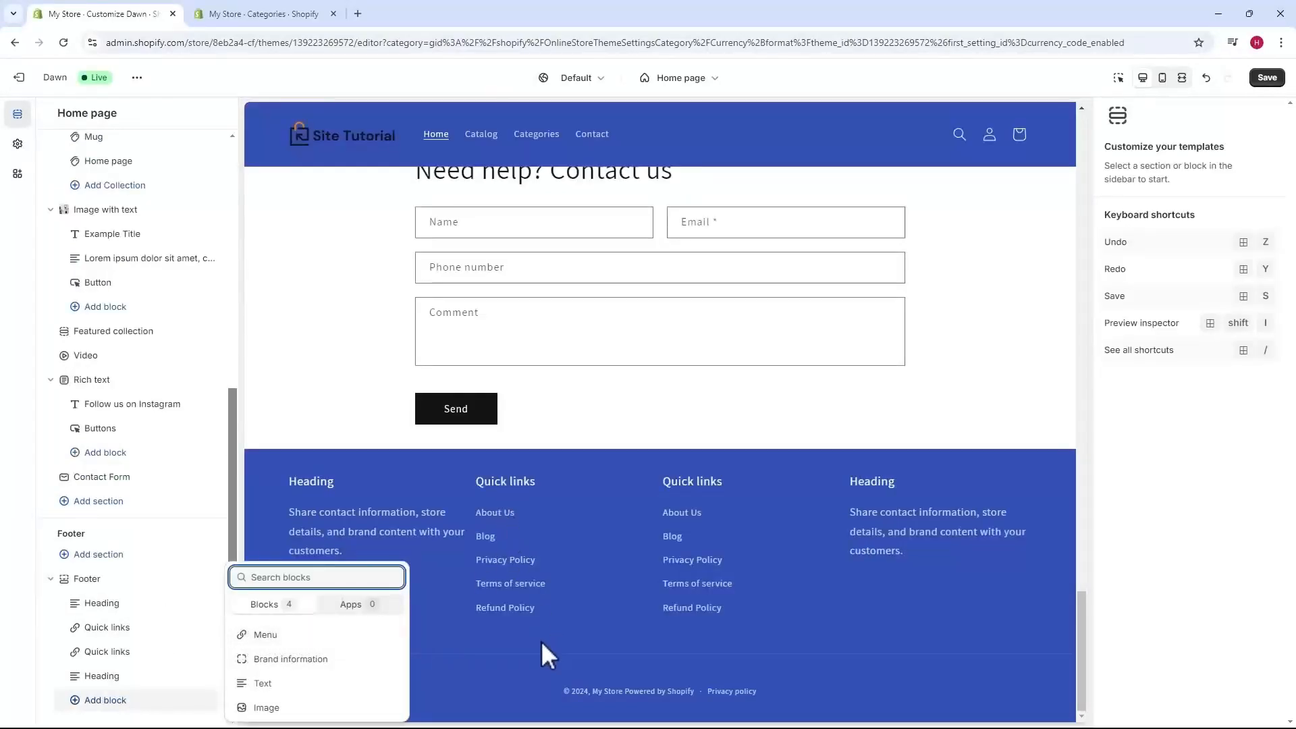
Add a Brand information block to the footer, then delete it.
left_click(266, 659)
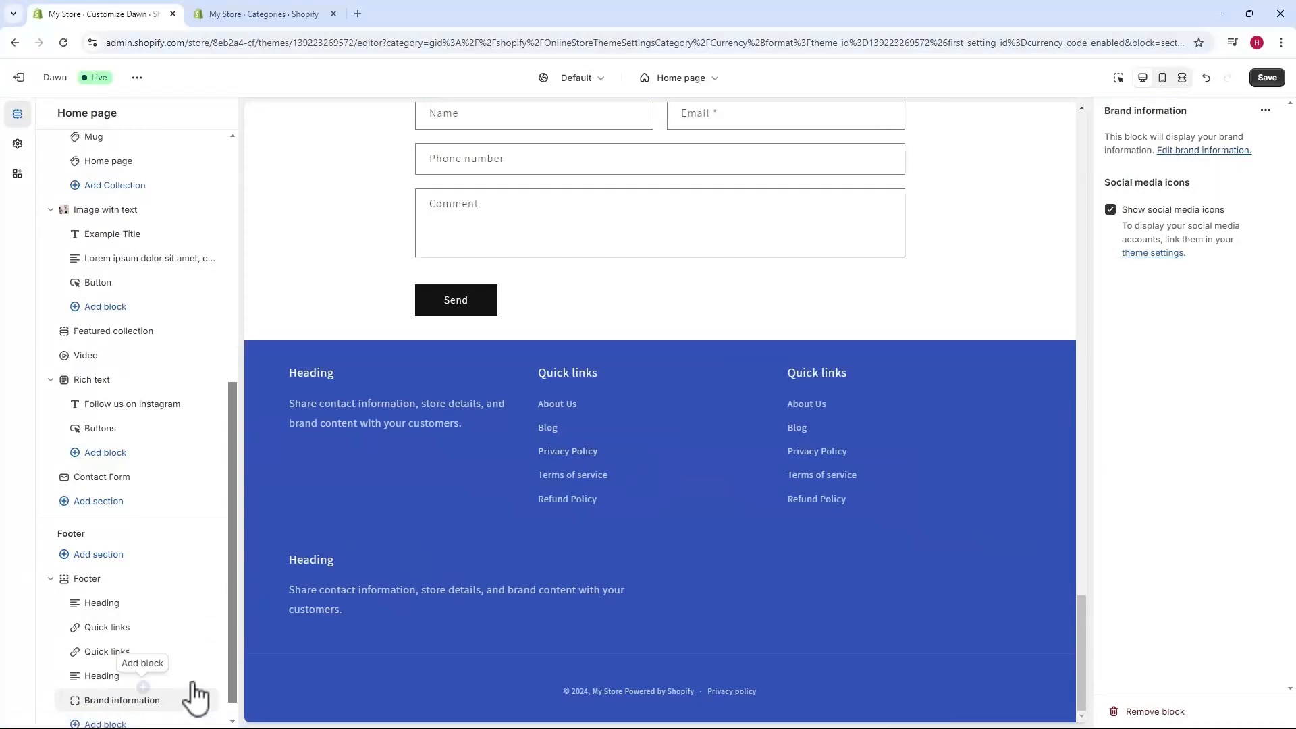
scroll(189, 695, "down", 1)
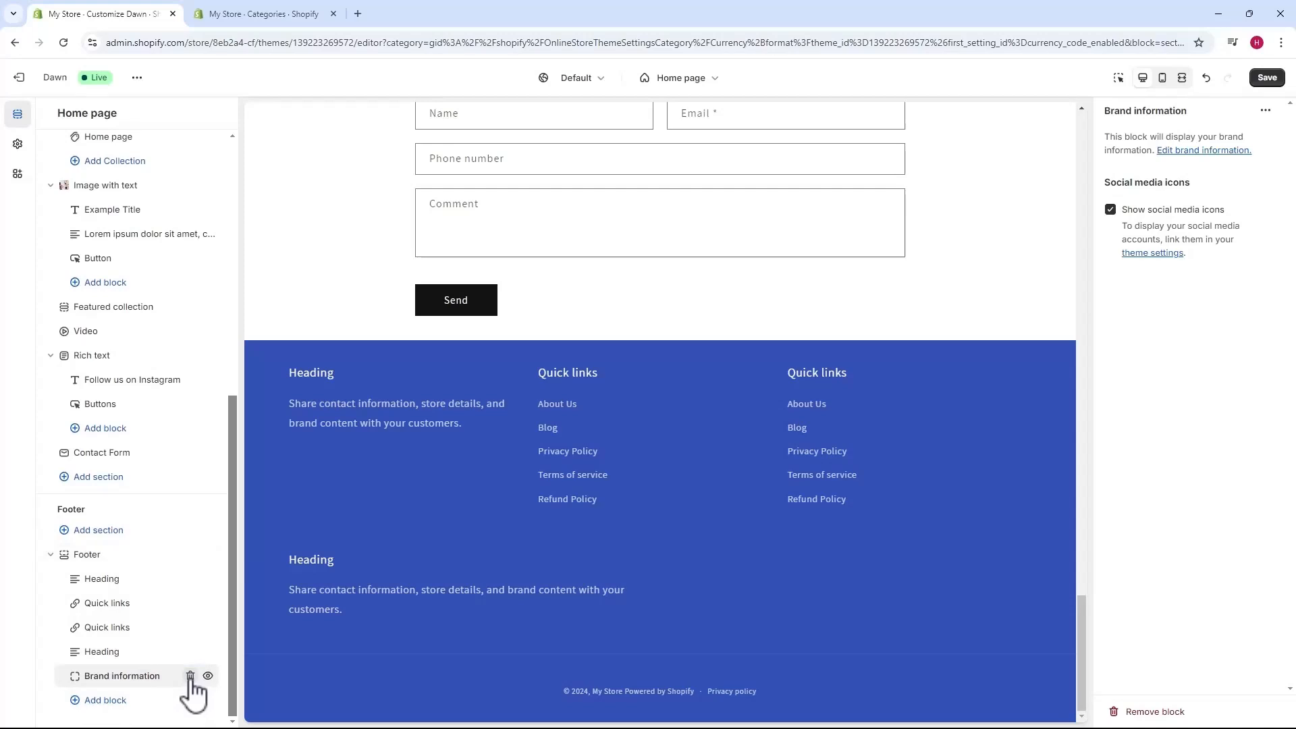
left_click(190, 676)
Add an Image block to the footer and delete it as well.
left_click(106, 700)
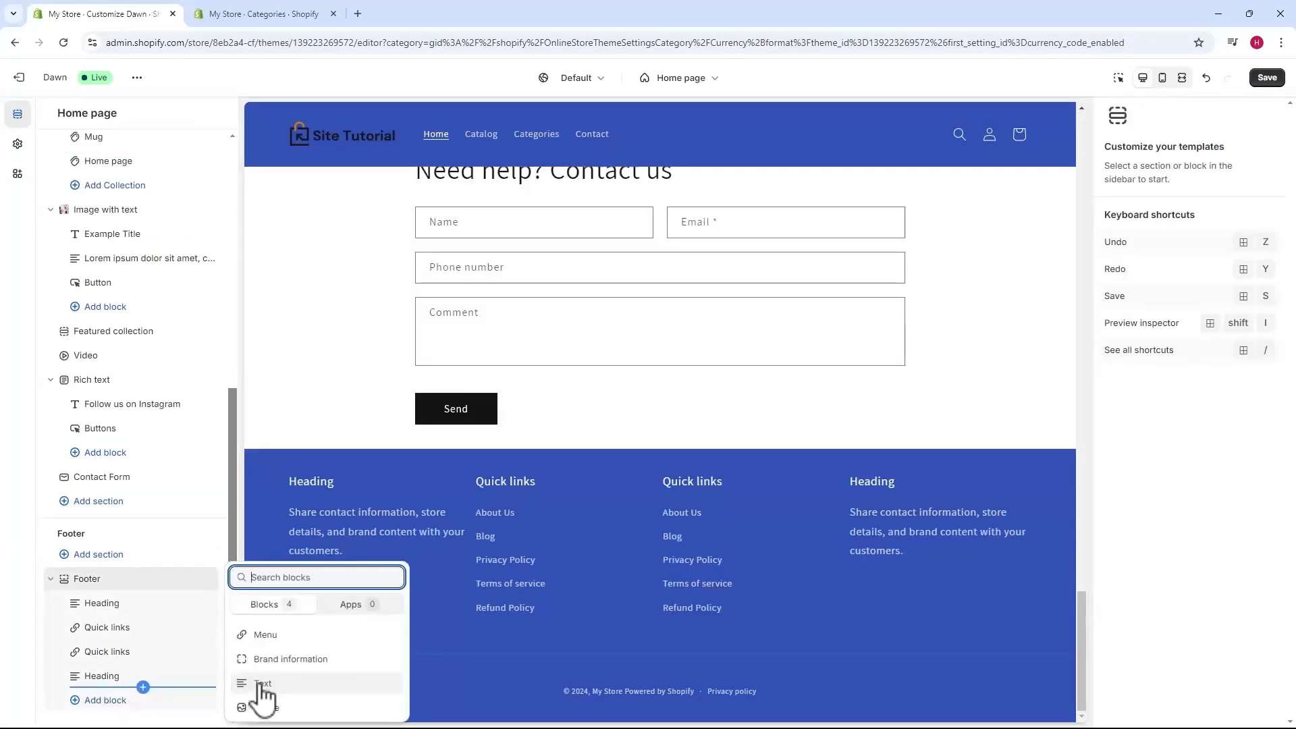
left_click(266, 707)
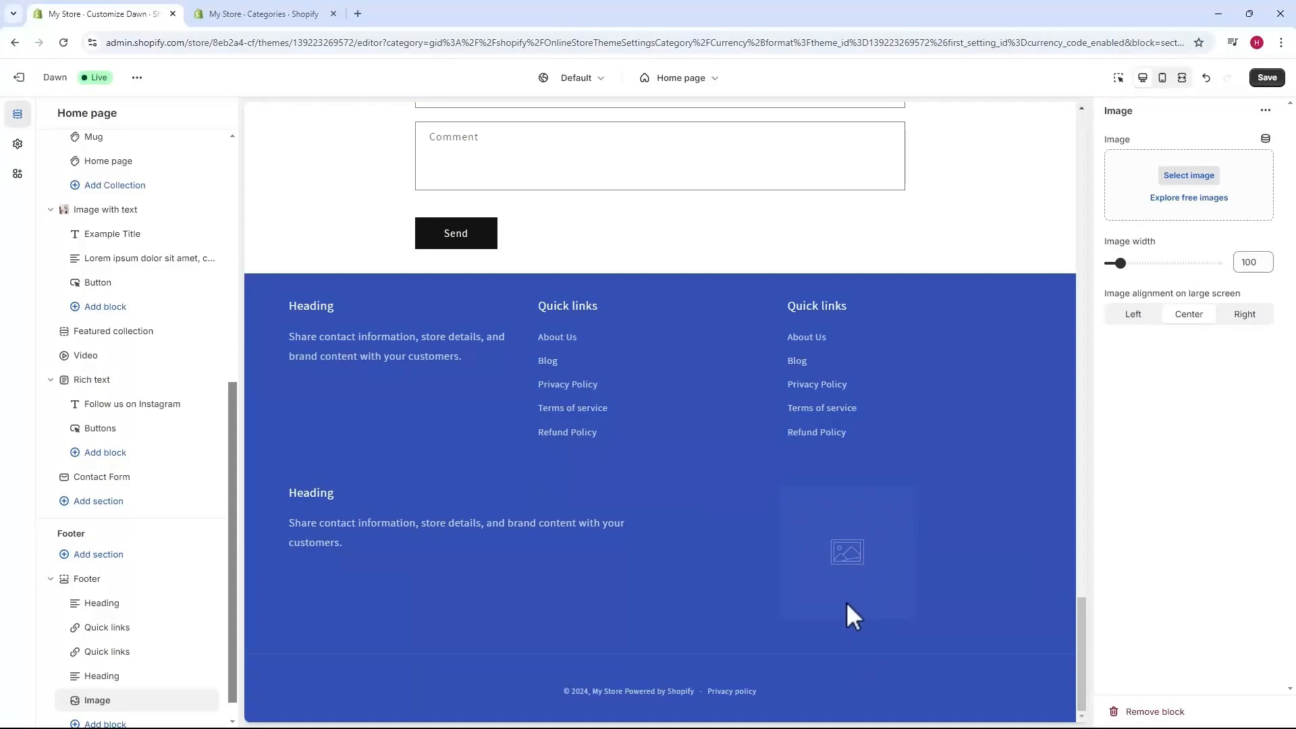
scroll(87, 579, "down", 1)
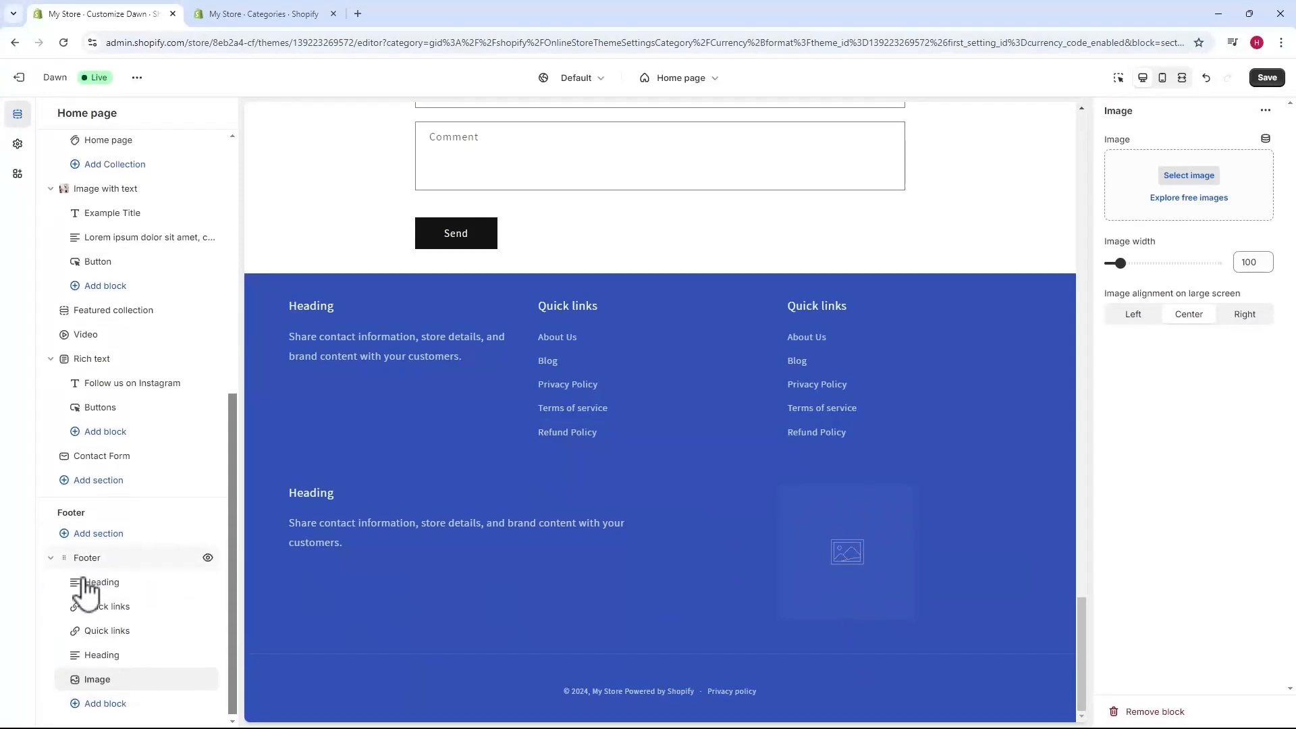
left_click(191, 676)
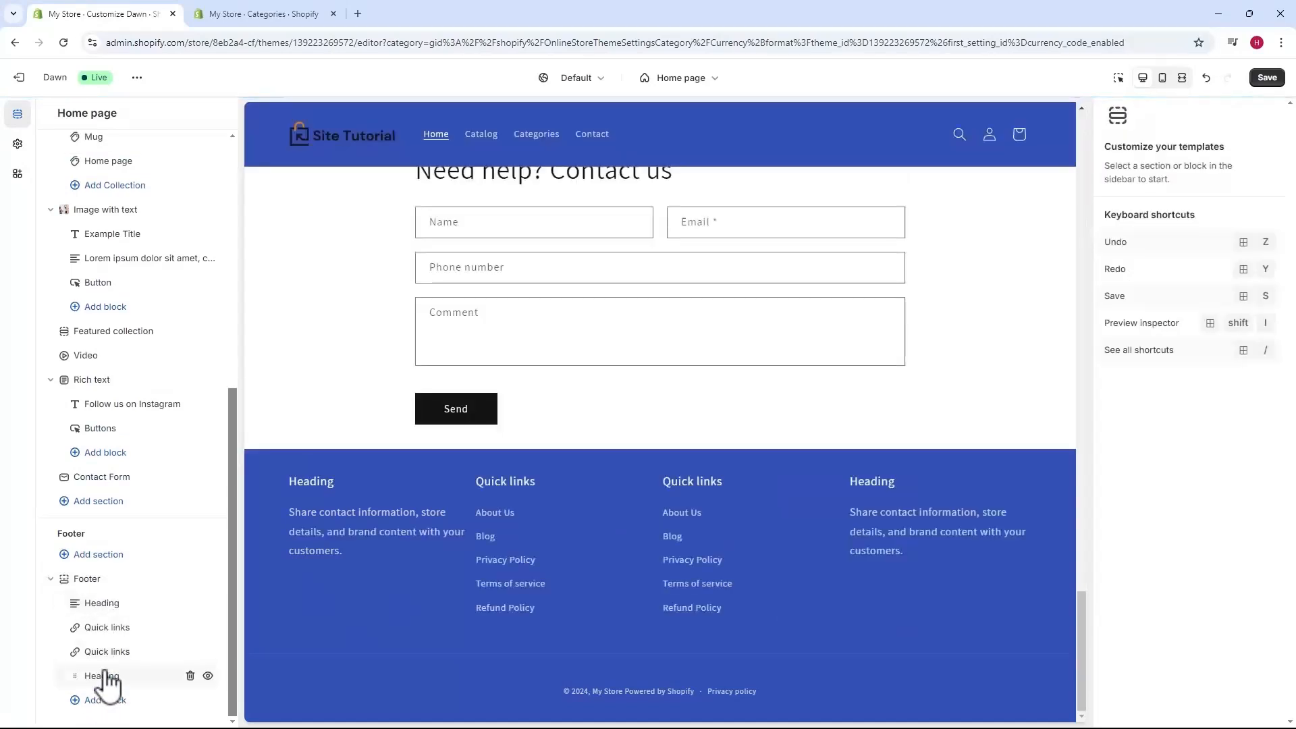
Retitle the first footer column COMPANY and paste the store description as its subtext.
left_click(104, 605)
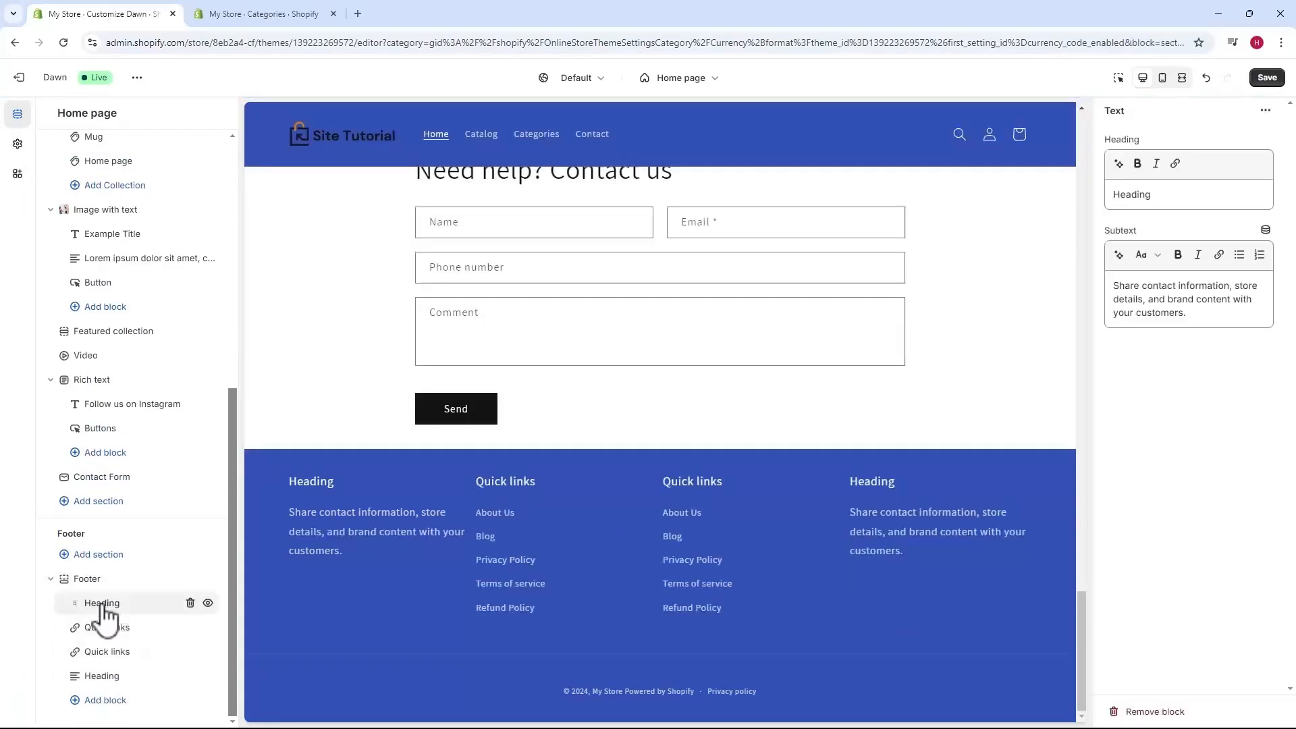
double_click(1141, 194)
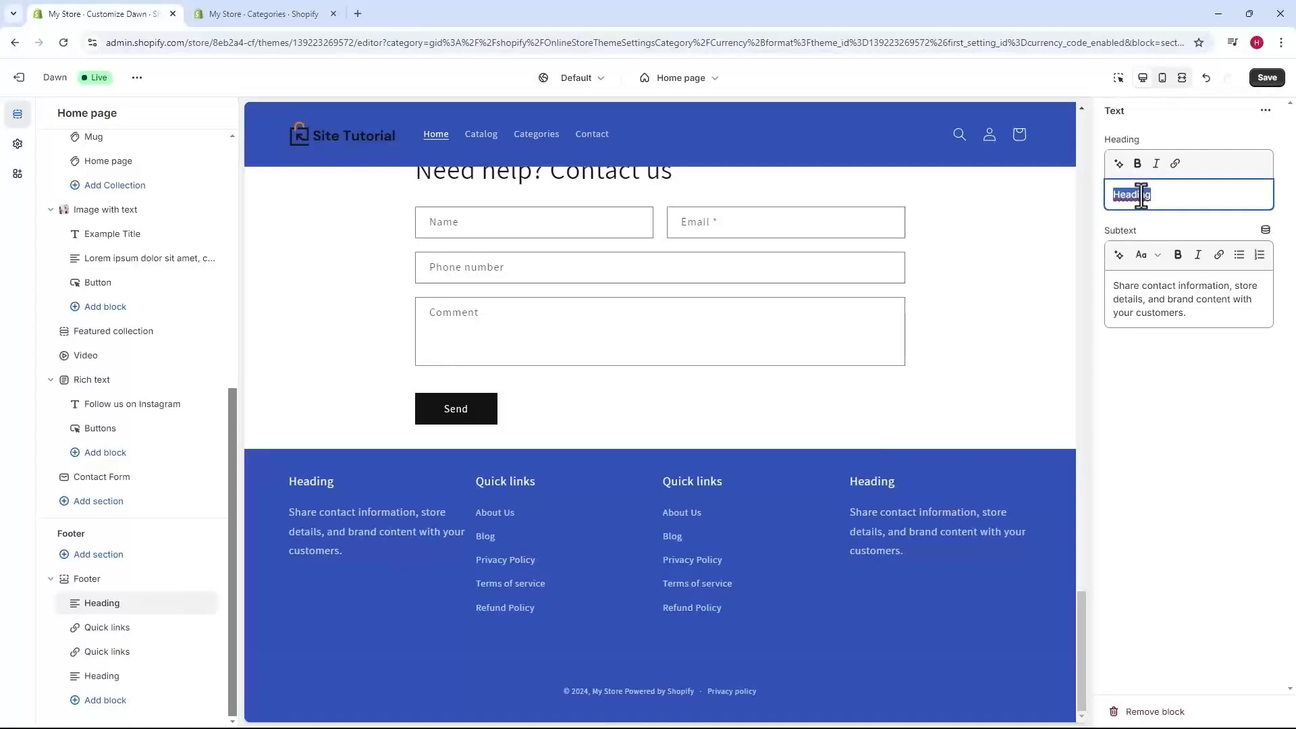
type("COMPANY")
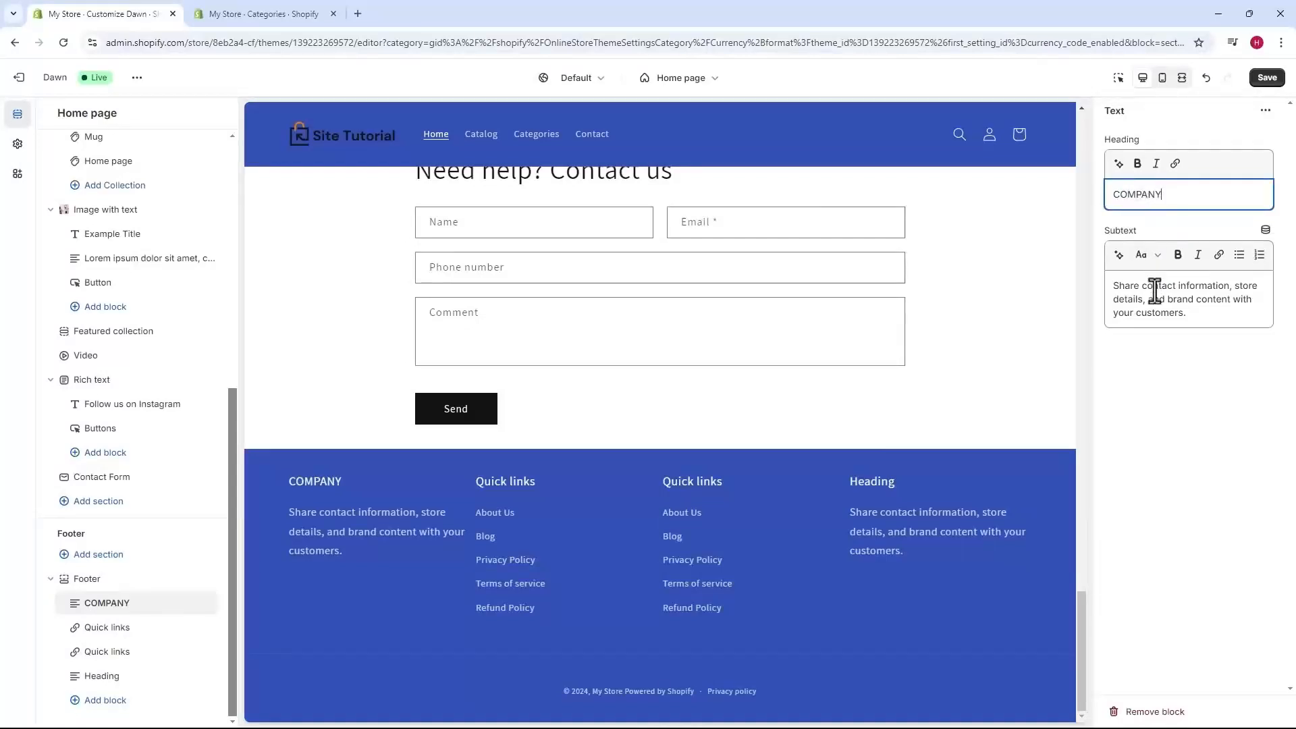
left_click(1189, 304)
key("ctrl+a")
type("We are an online store that offers the best for our customers, where you can buy from the comfort of your home")
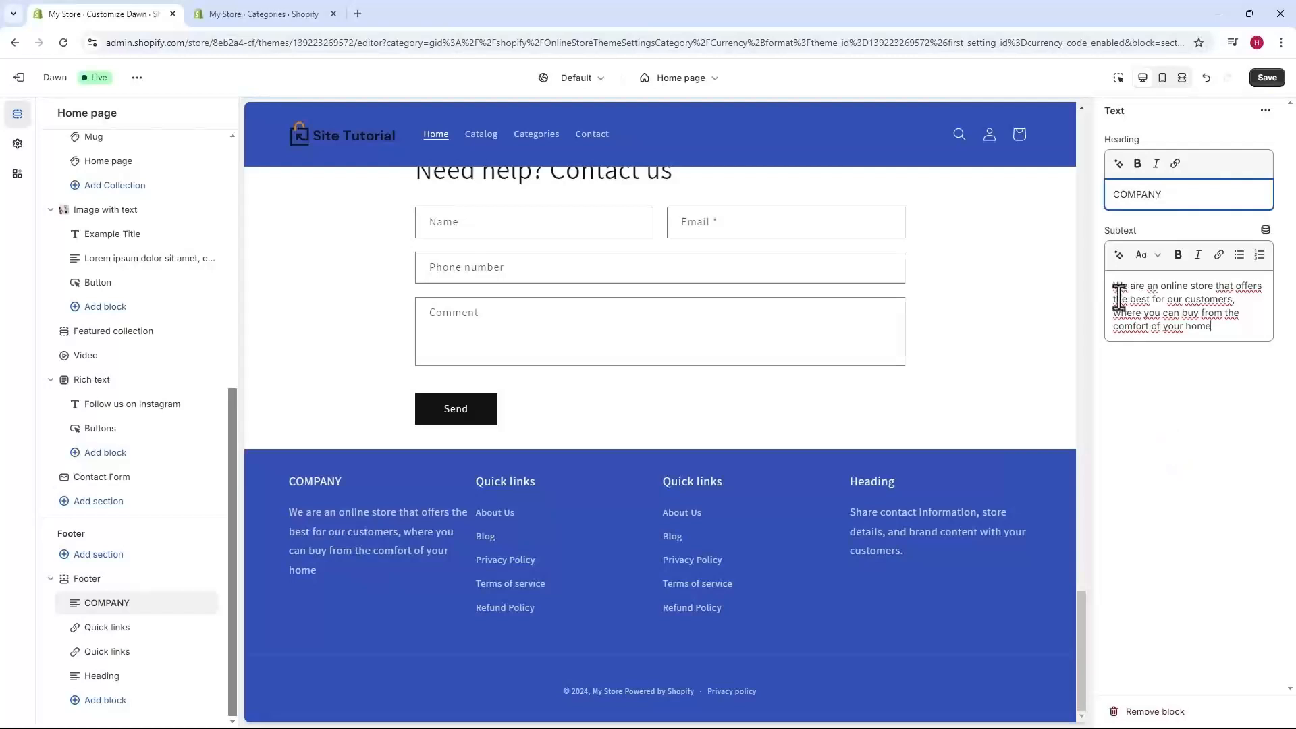
Briefly bold 'We are an online store', then begin linking the word 'home'.
left_click_drag(1113, 285, 1216, 288)
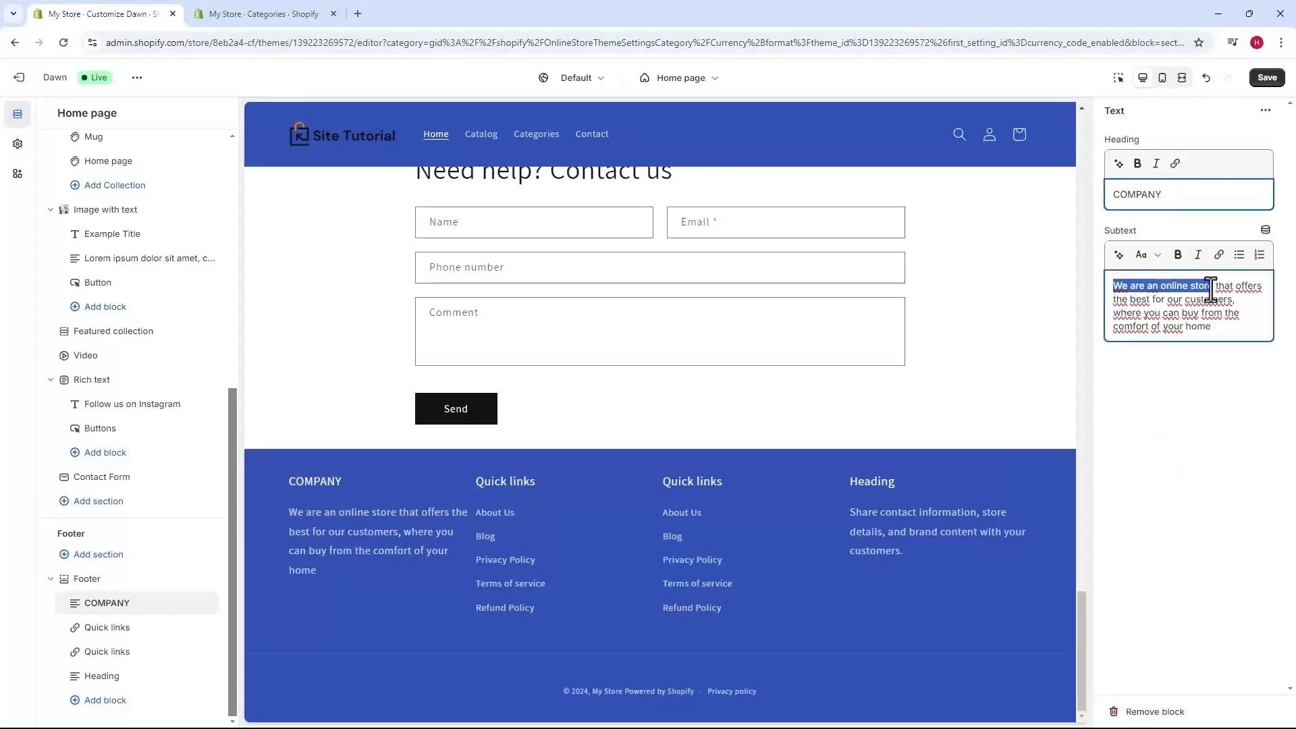
left_click(1178, 255)
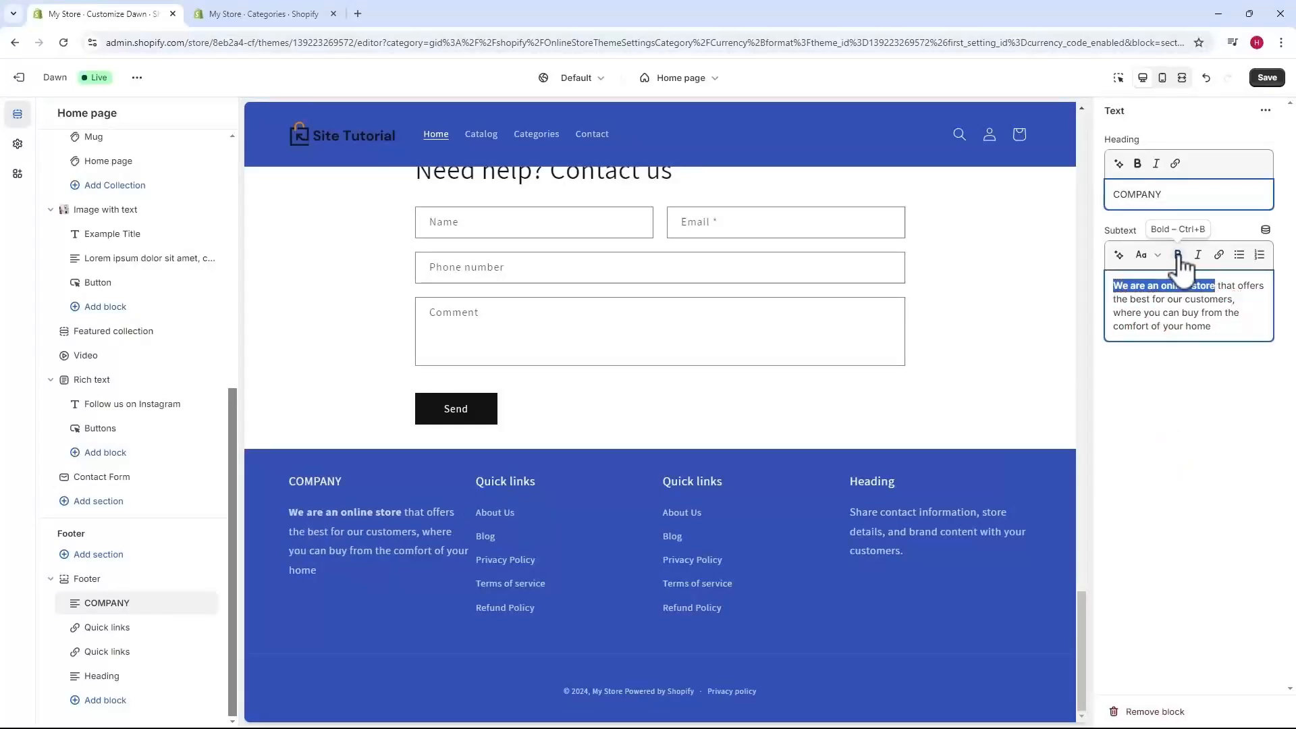
left_click(1179, 255)
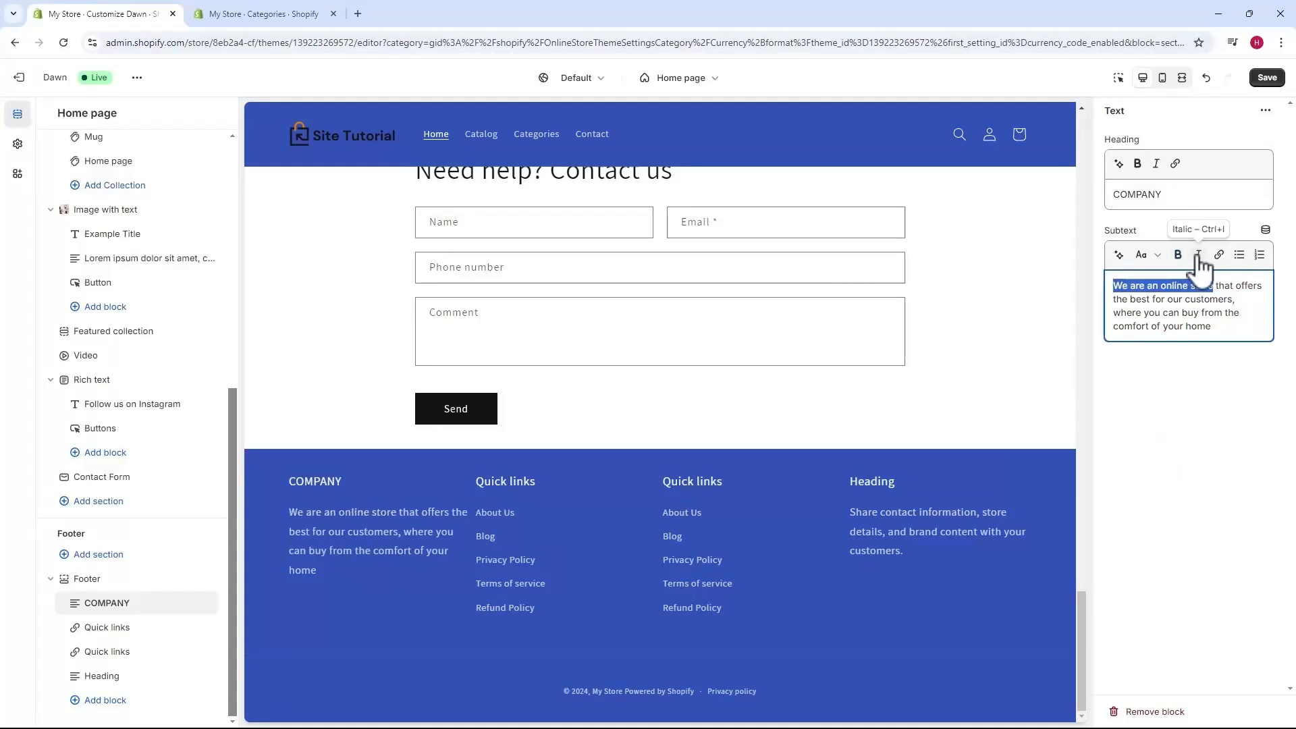
double_click(1213, 329)
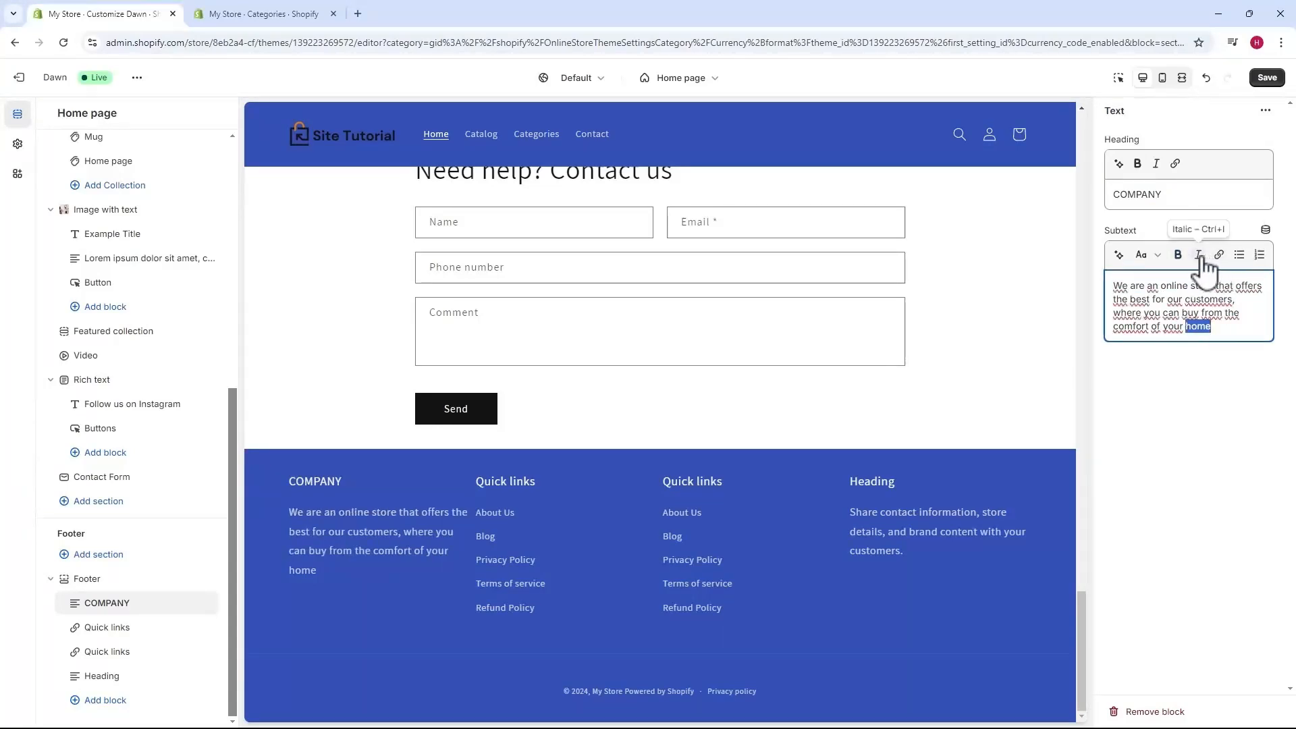
left_click(1218, 255)
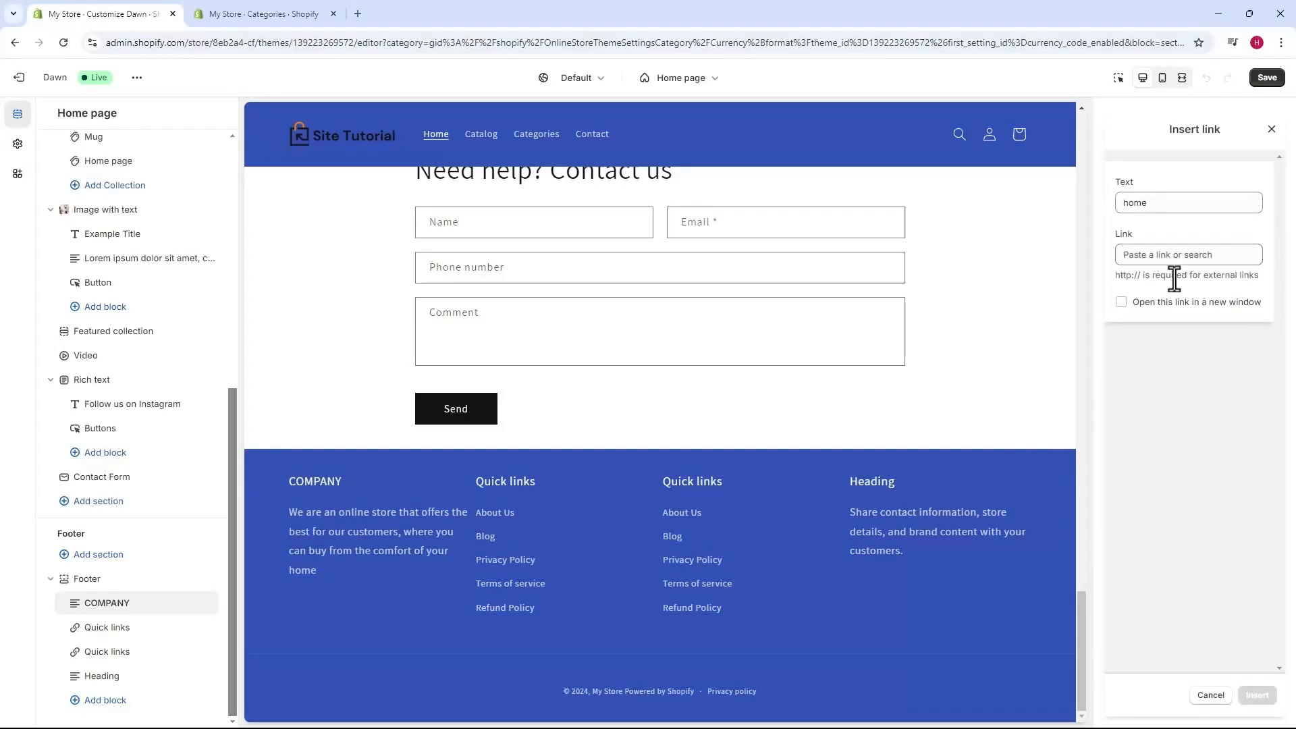
Cancel the link and change the second column's Quick links heading to INFORMATION.
left_click(1191, 500)
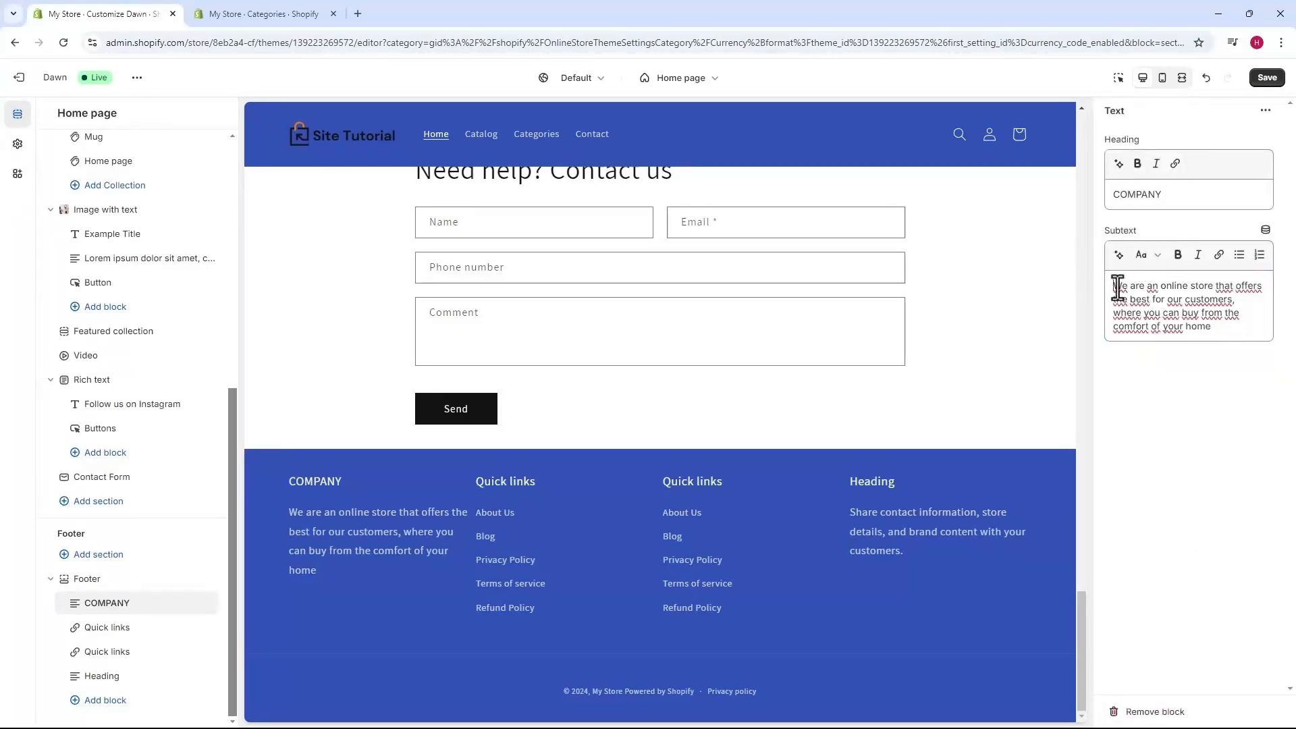
left_click(103, 628)
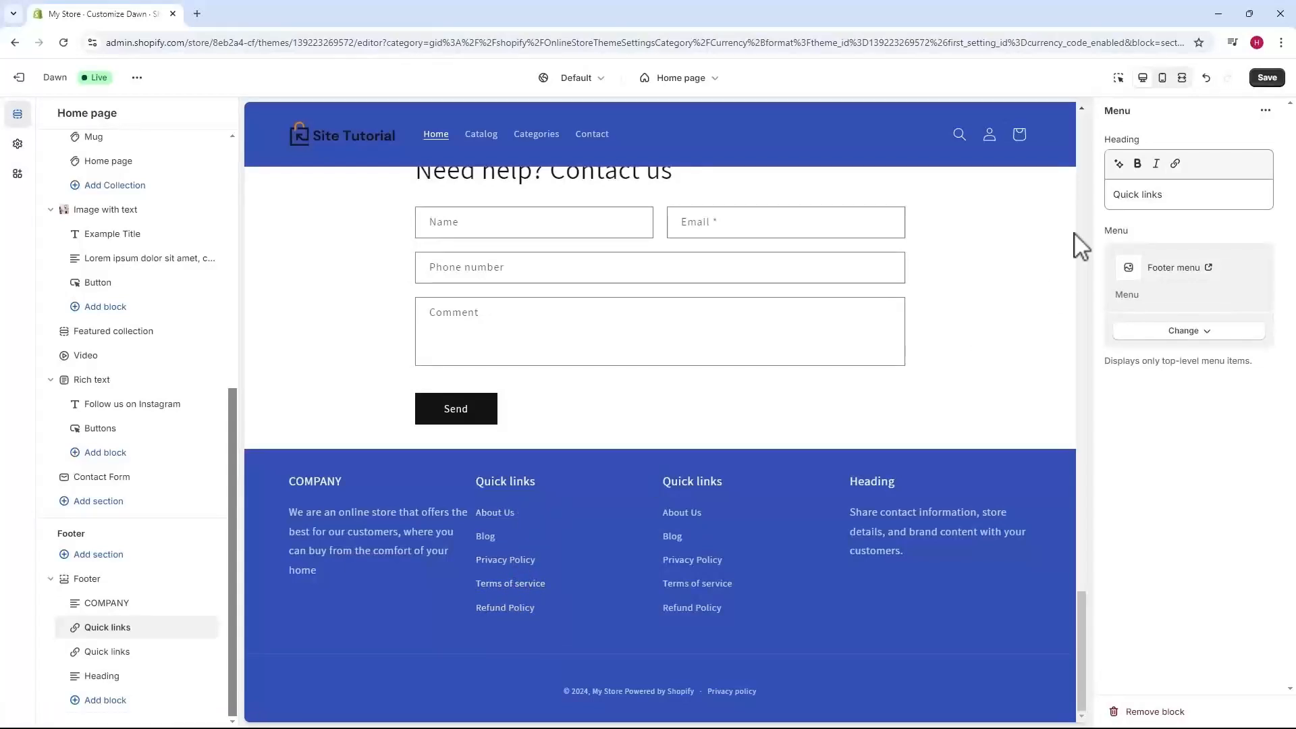
left_click_drag(1162, 194, 1112, 197)
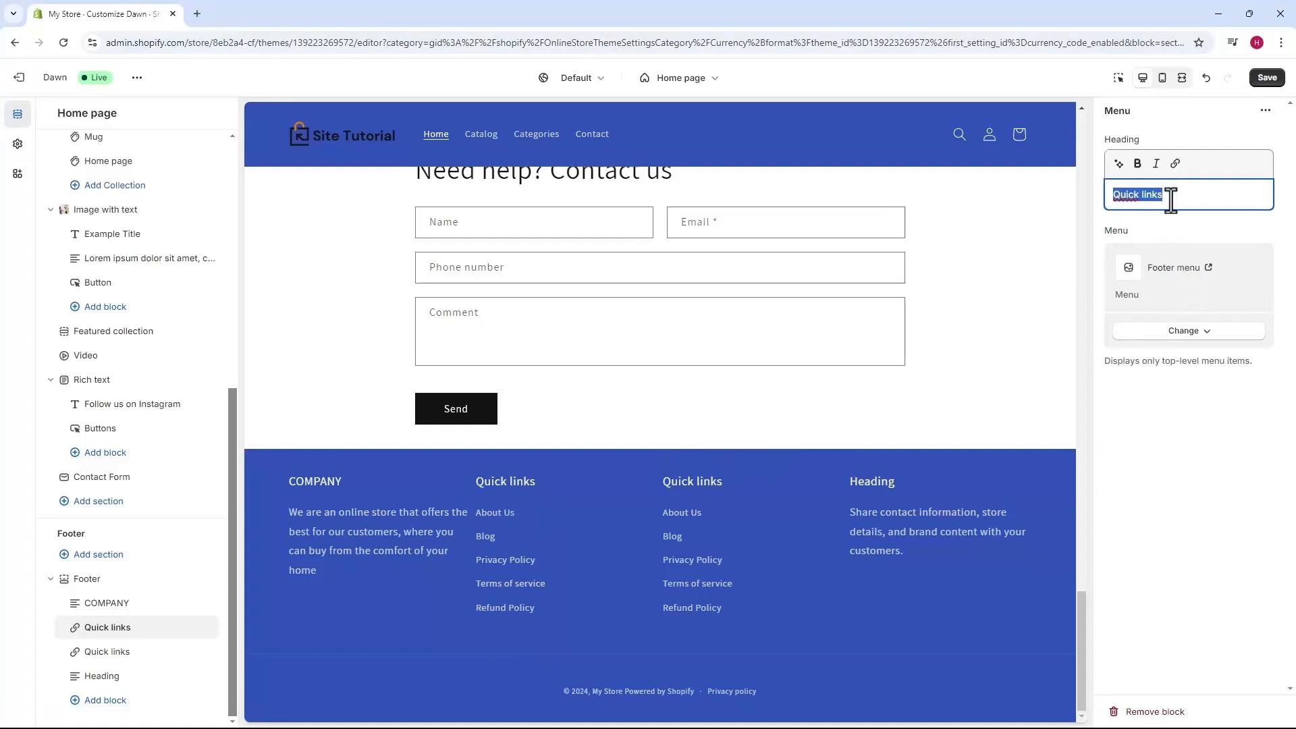
type("INFORMATION")
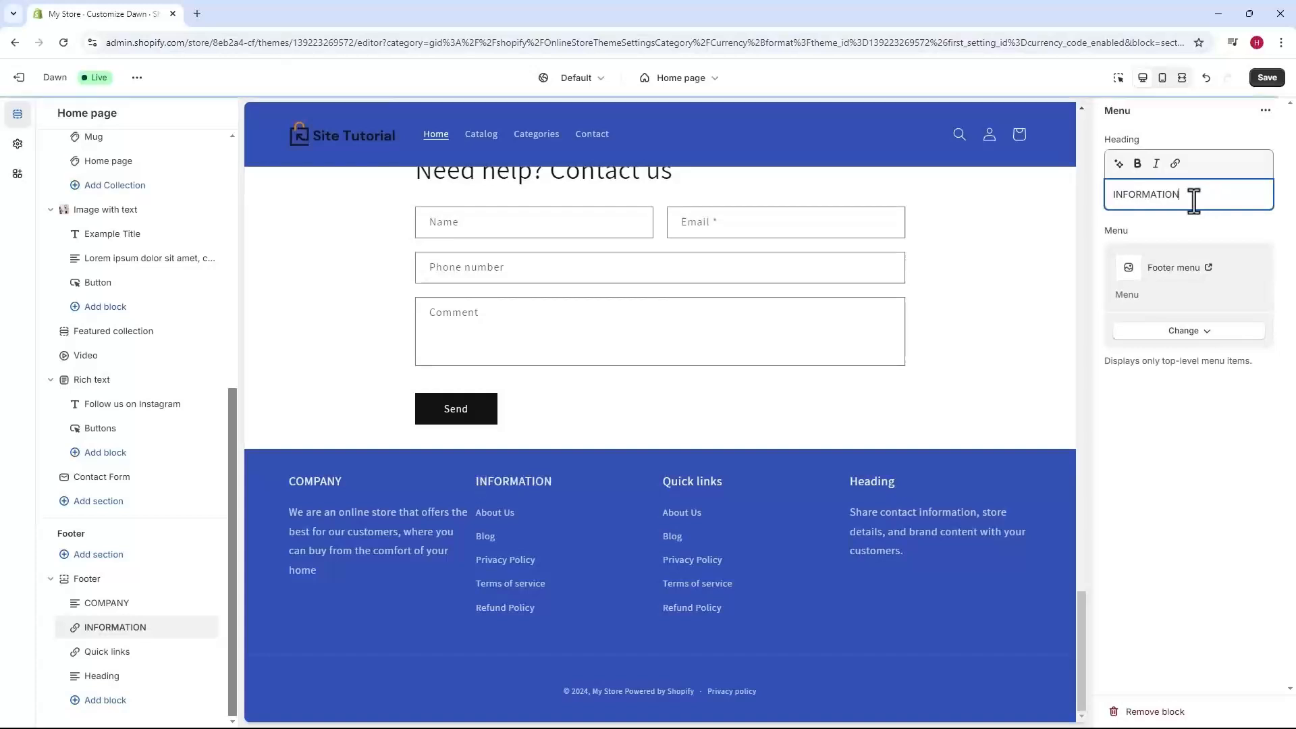
left_click(1145, 217)
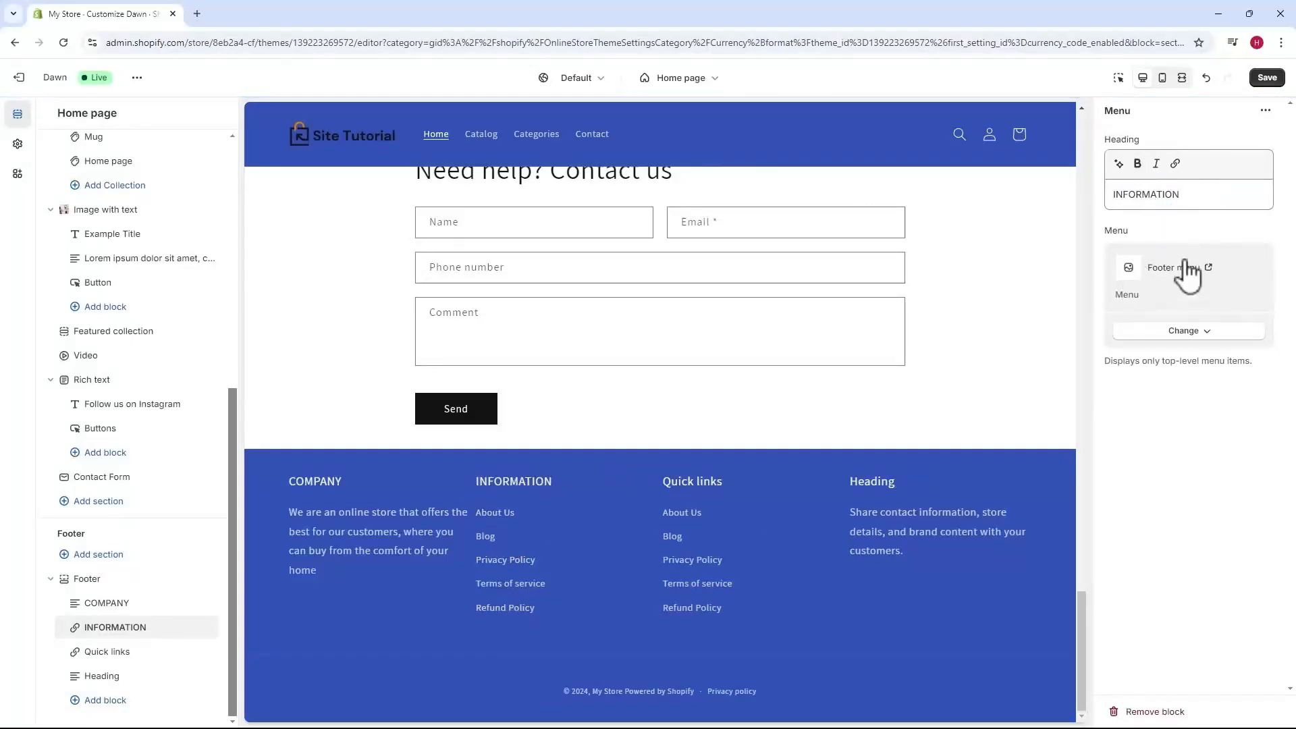
left_click(101, 653)
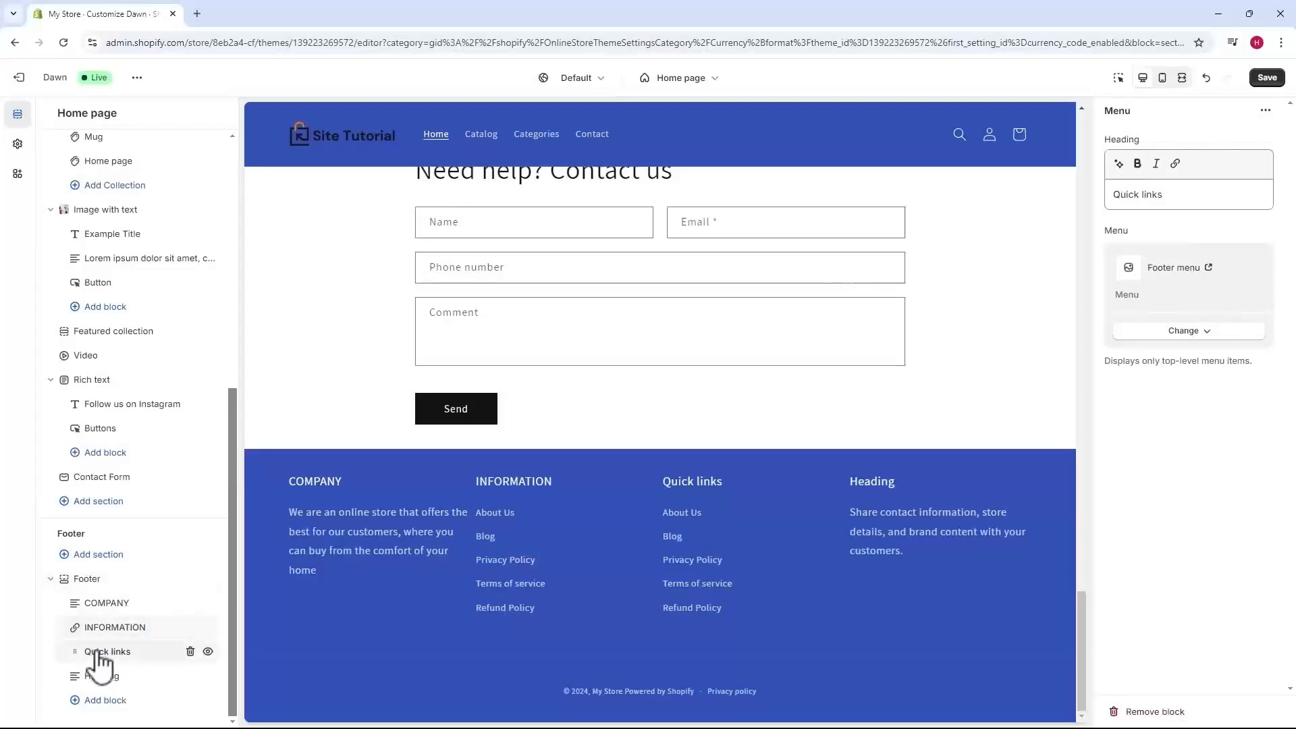
Change the third footer column's heading to CATEGORIES.
triple_click(1180, 199)
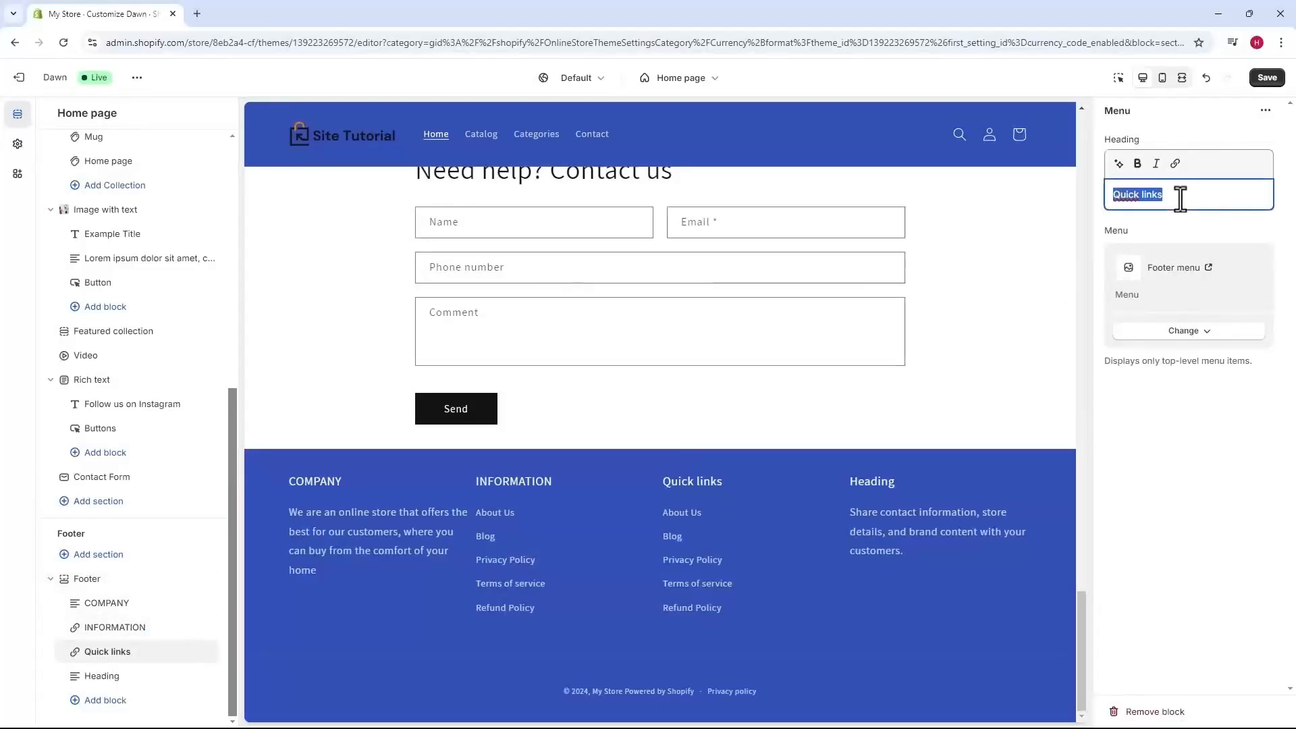
type("CATEGORIES")
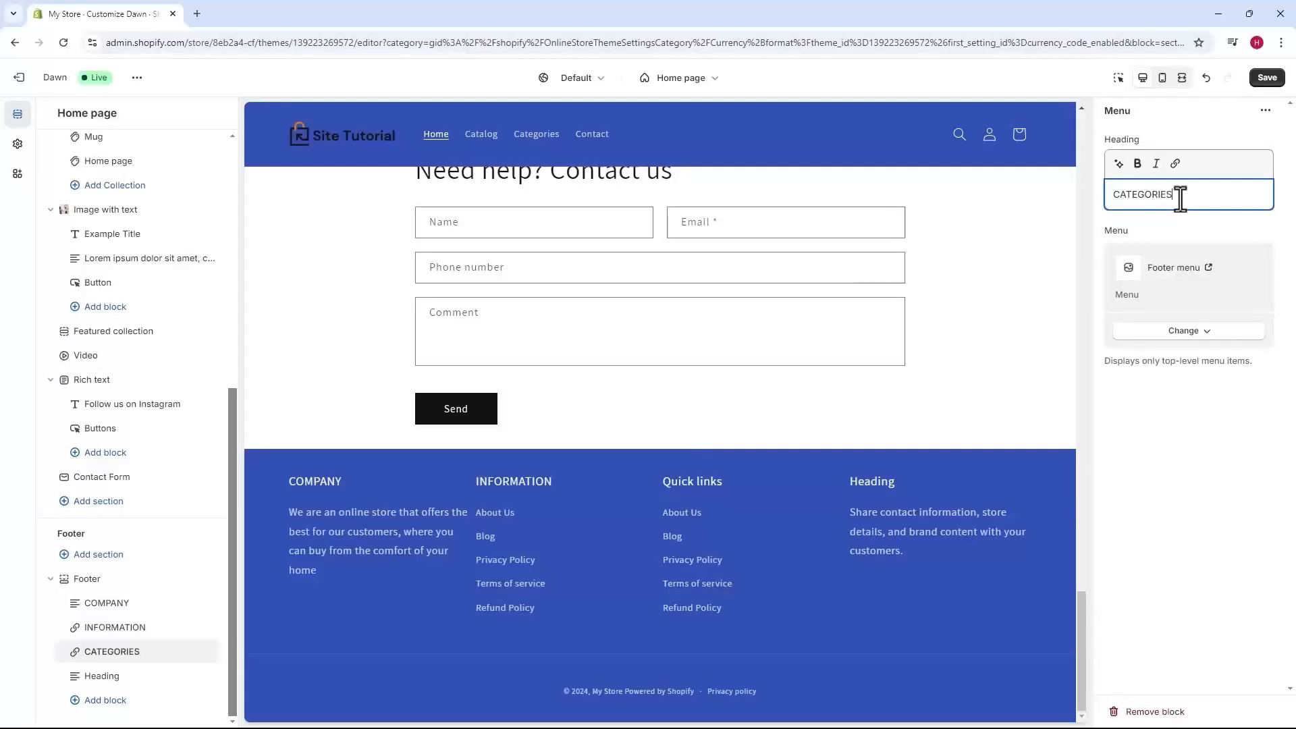
left_click(1153, 247)
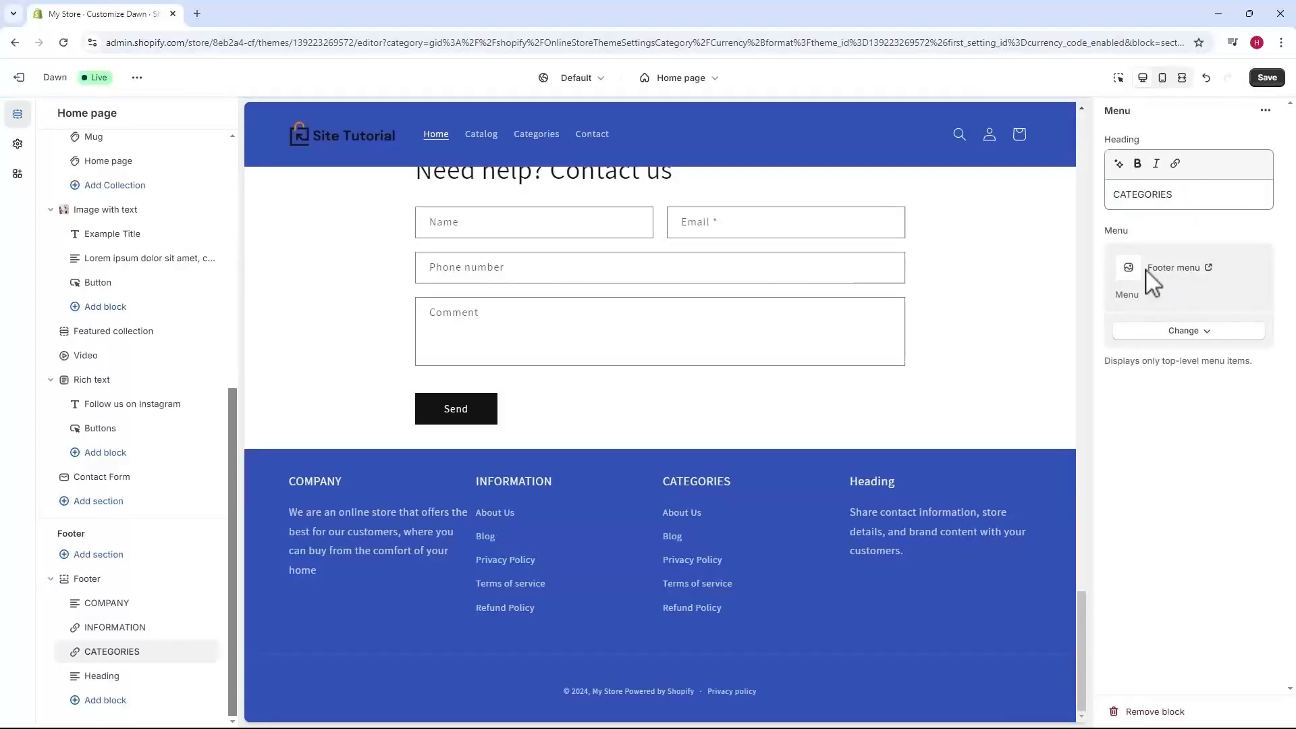
Switch that column's menu to the Categories menu.
left_click(1184, 329)
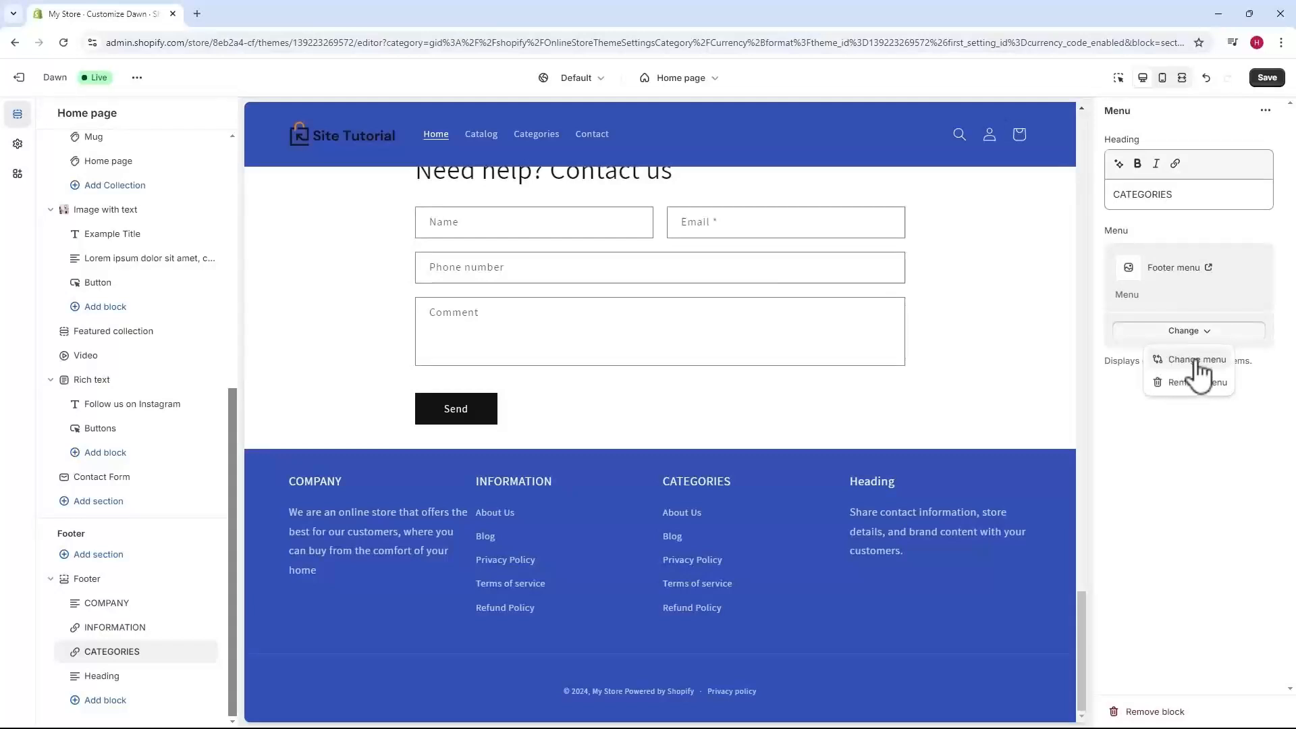
left_click(1196, 361)
left_click(1134, 229)
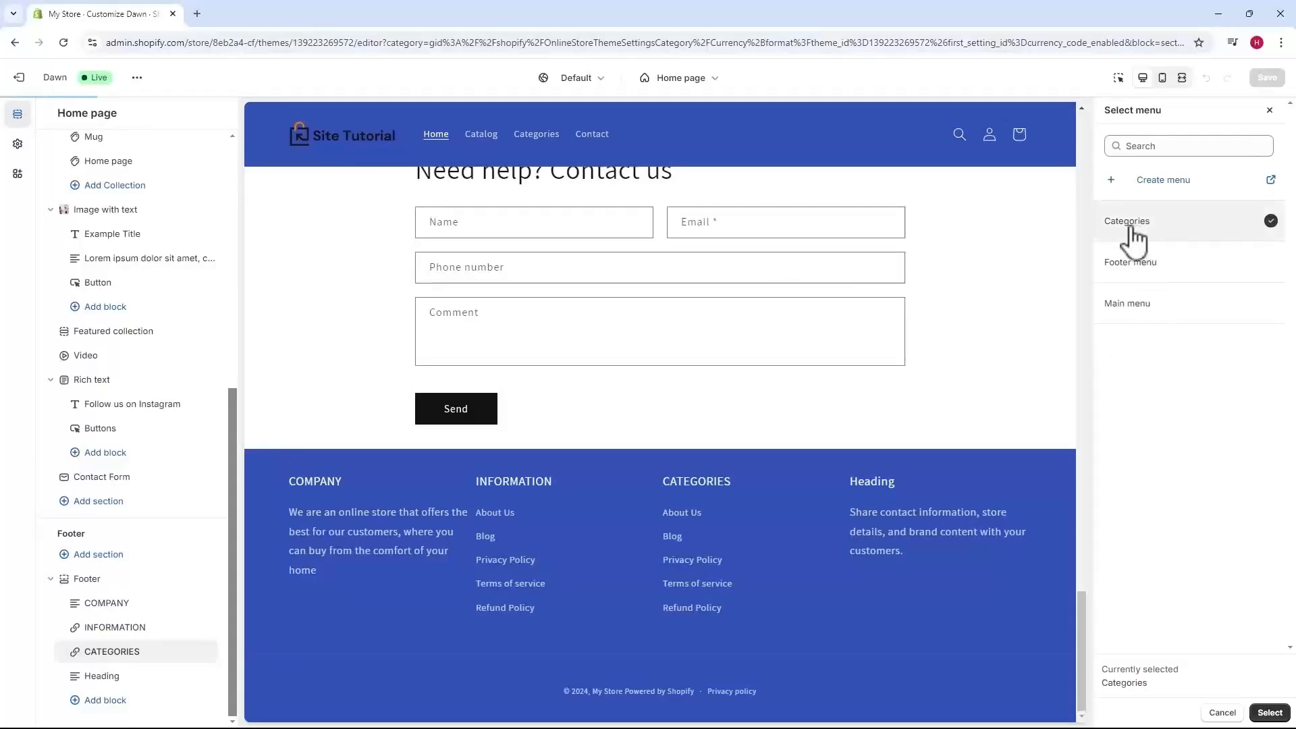
left_click(1263, 712)
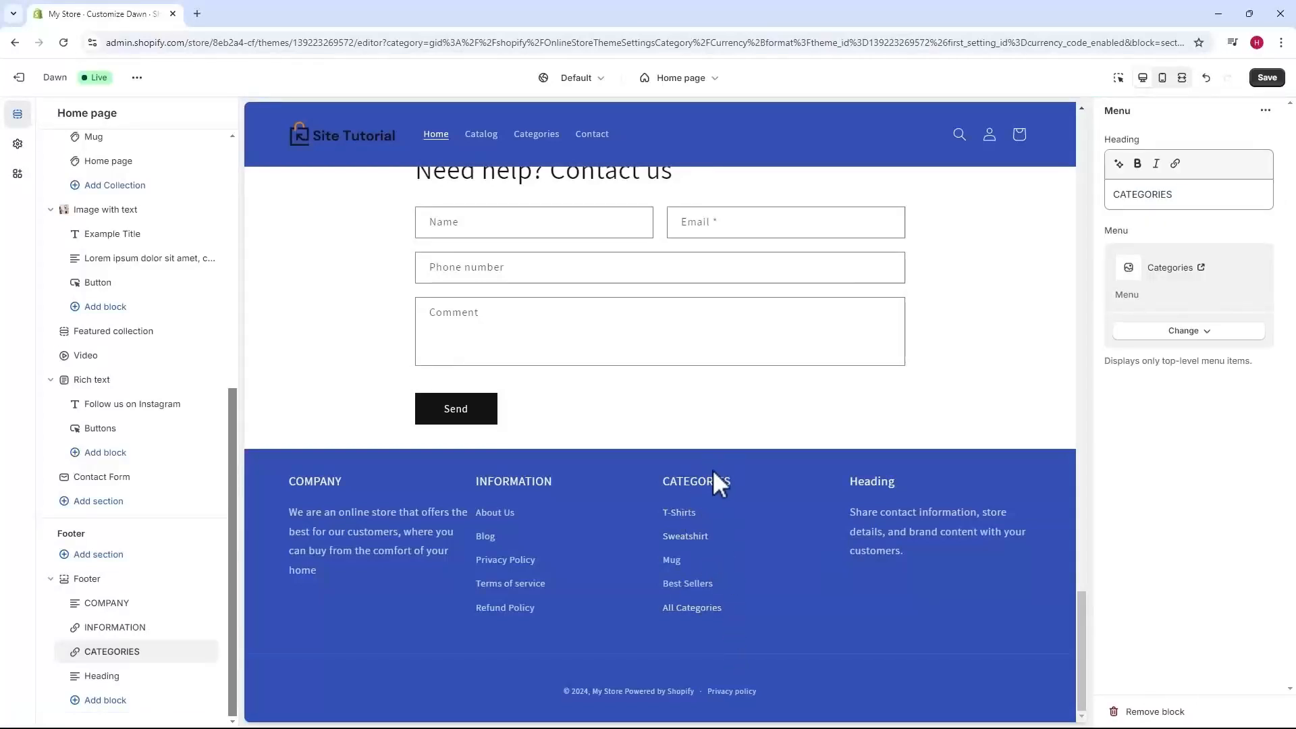
Retitle the last footer column 'CONTACT' and replace its default subtext with the WhatsApp phone number.
left_click(97, 677)
triple_click(1180, 193)
type("C")
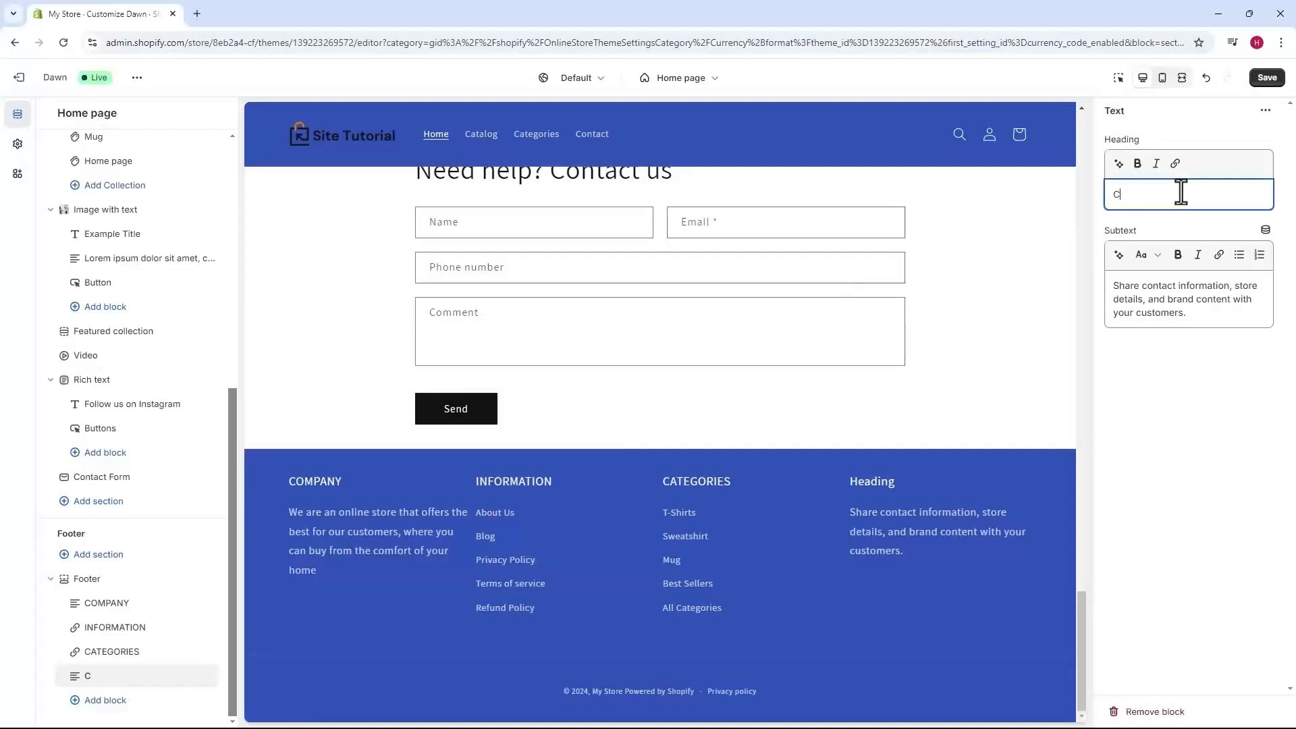
type("ONTACT")
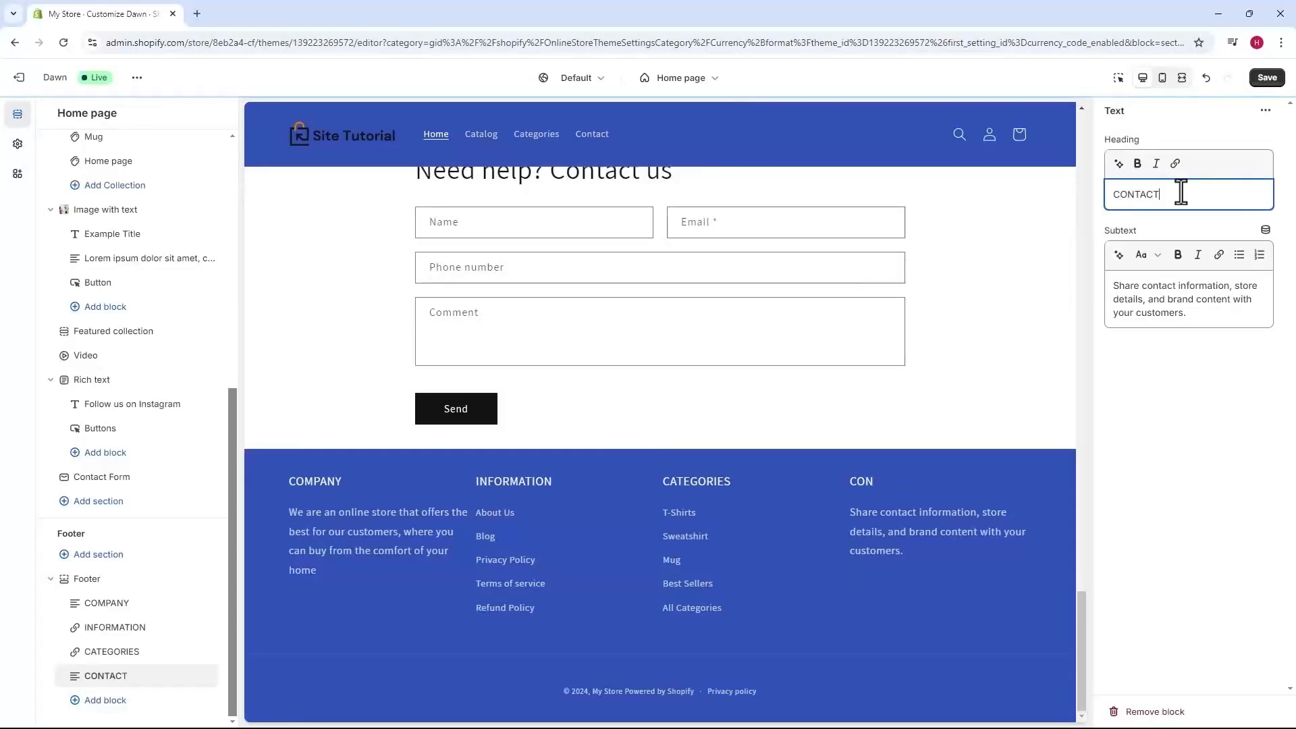
triple_click(1173, 289)
key("BackSpace")
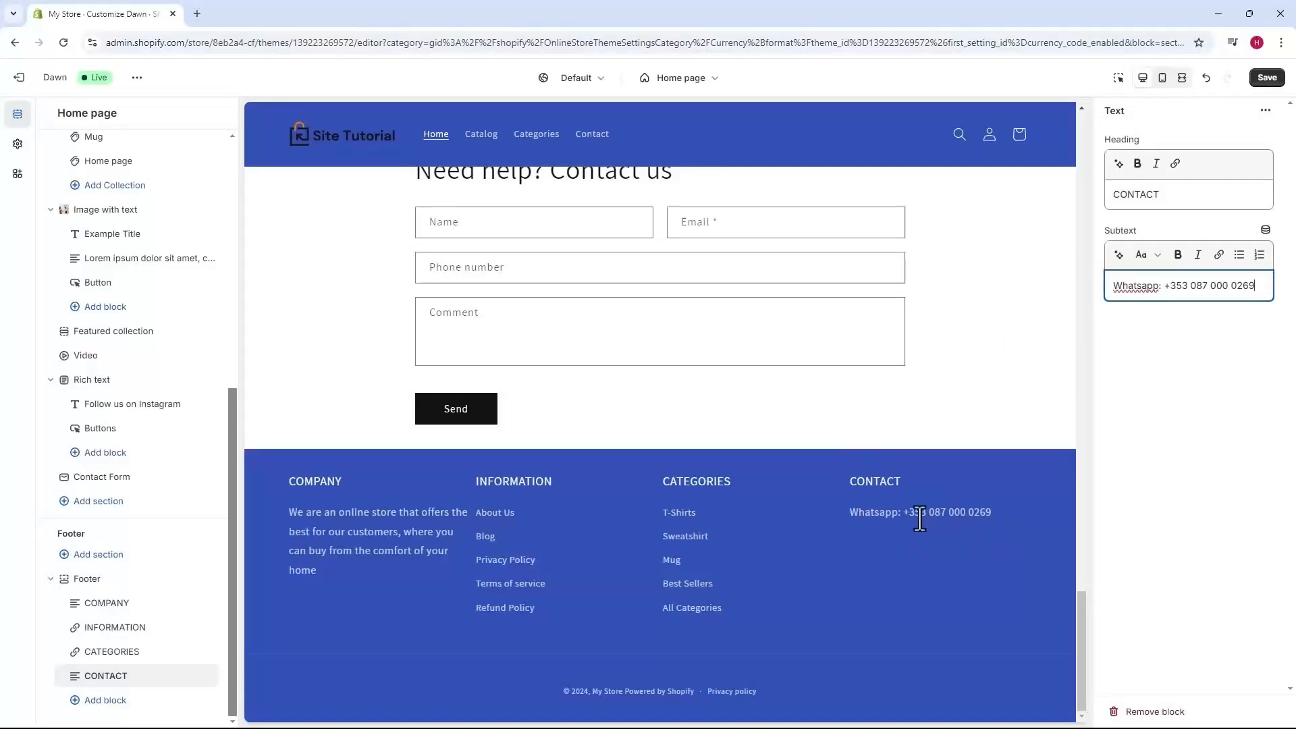
left_click_drag(1255, 286, 1173, 293)
Link the WhatsApp phone number to its wa.me chat address.
left_click(1218, 254)
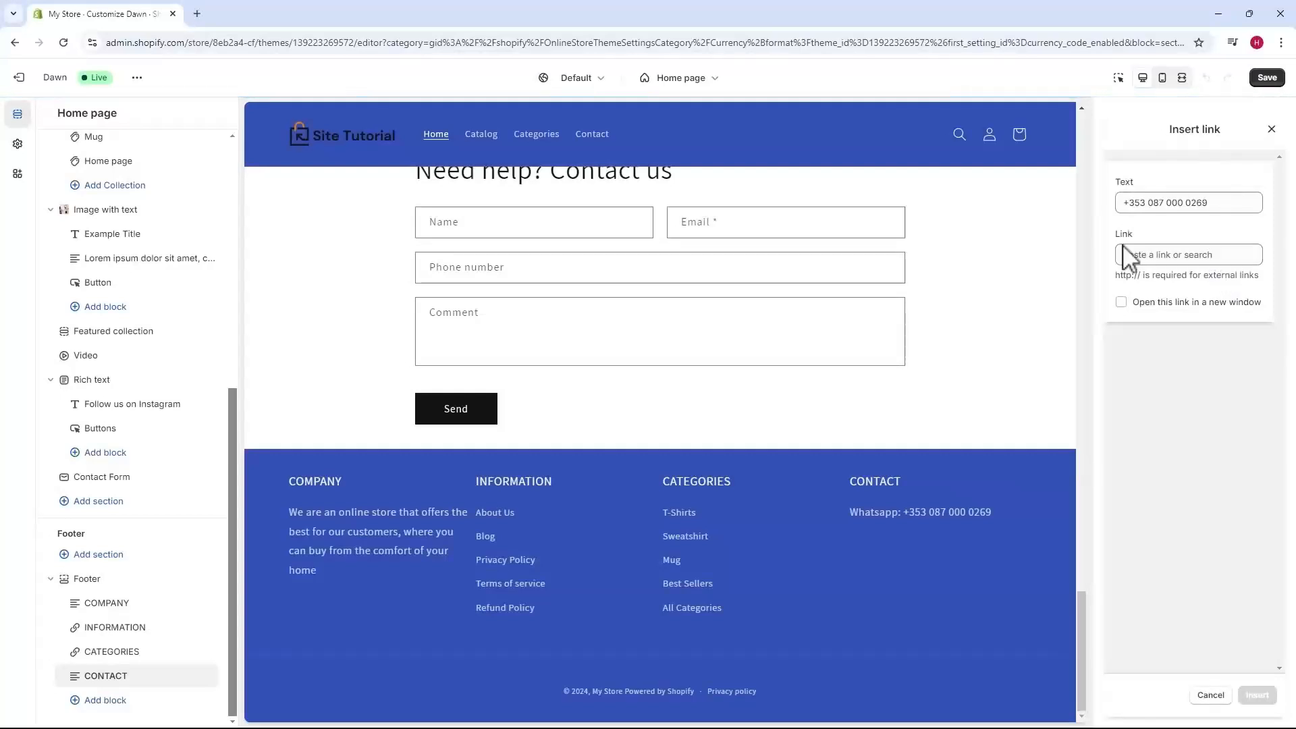
left_click(1183, 256)
type("wa")
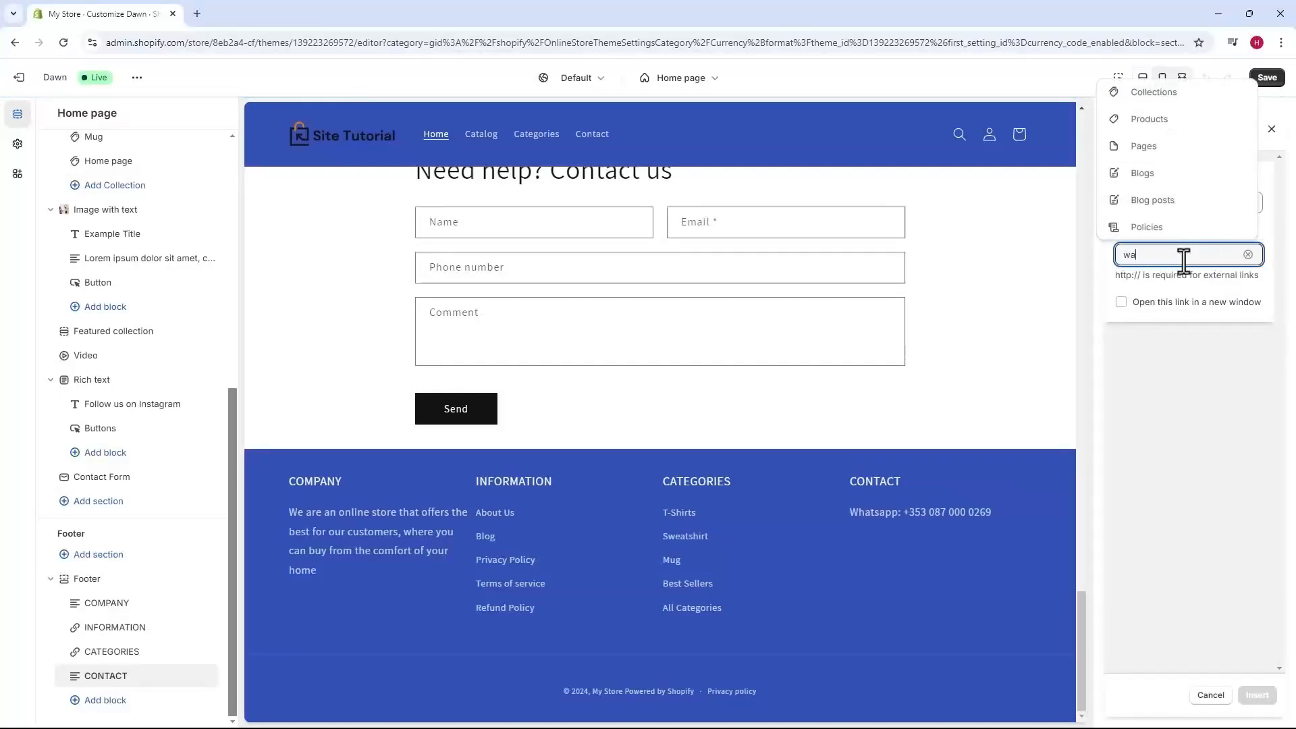
type(".me")
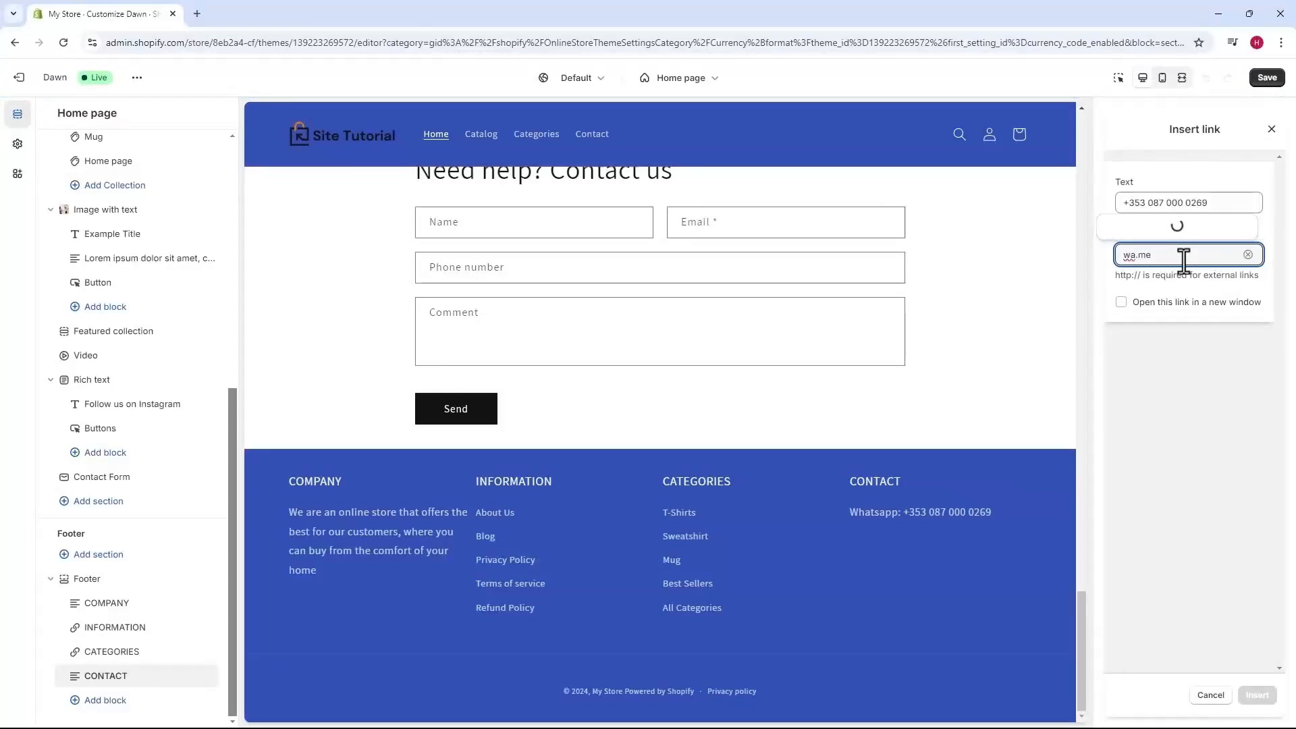
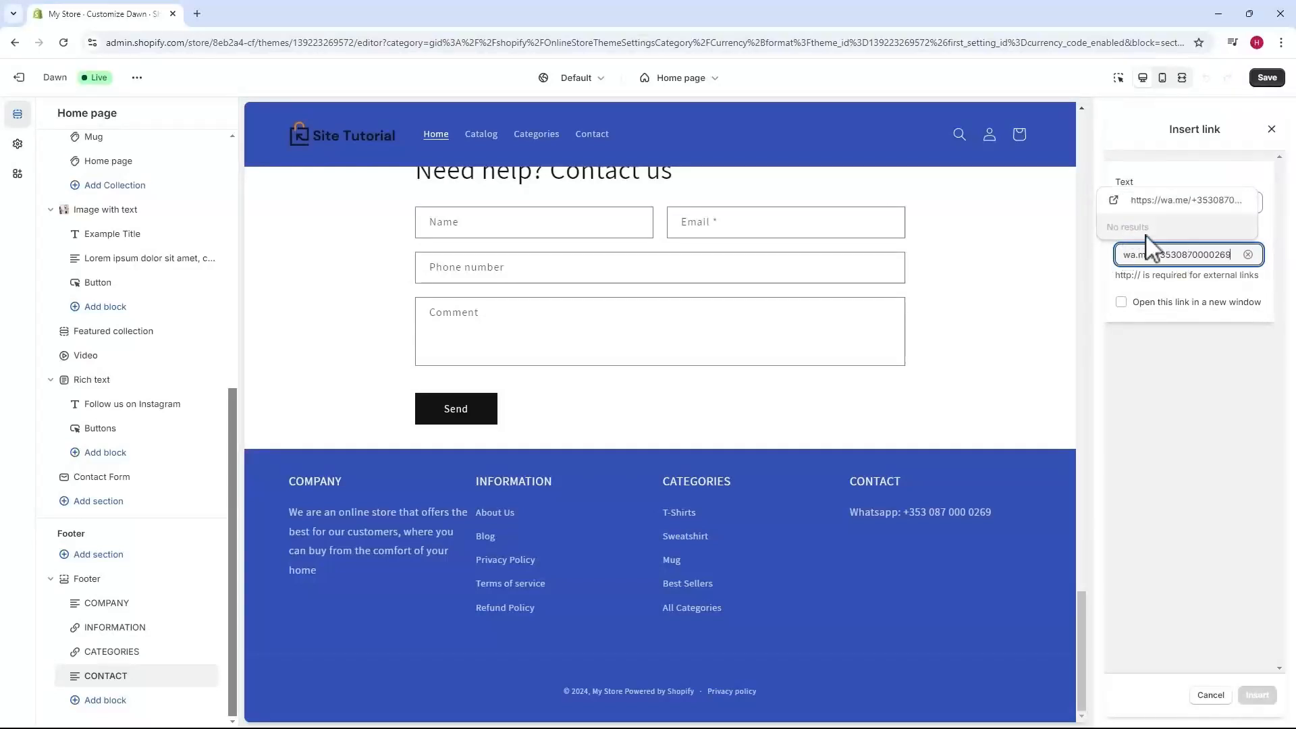
left_click(1131, 201)
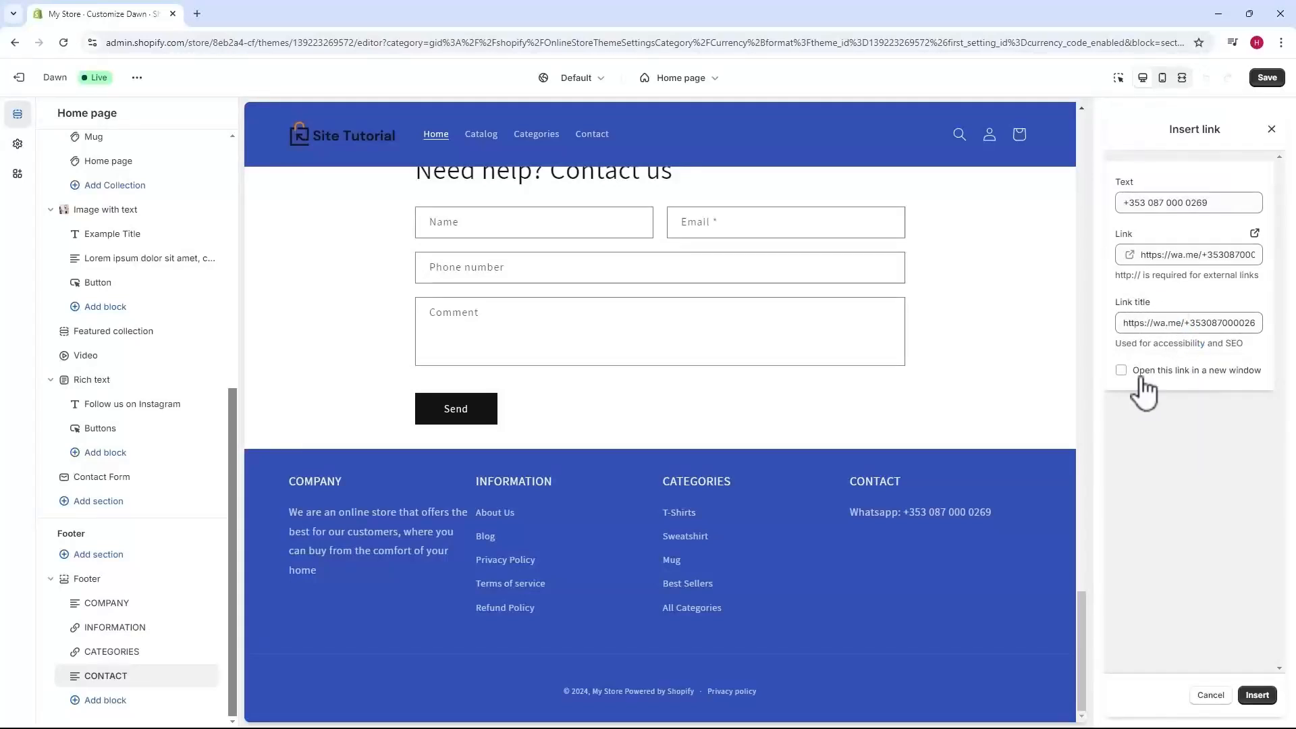
key("Return")
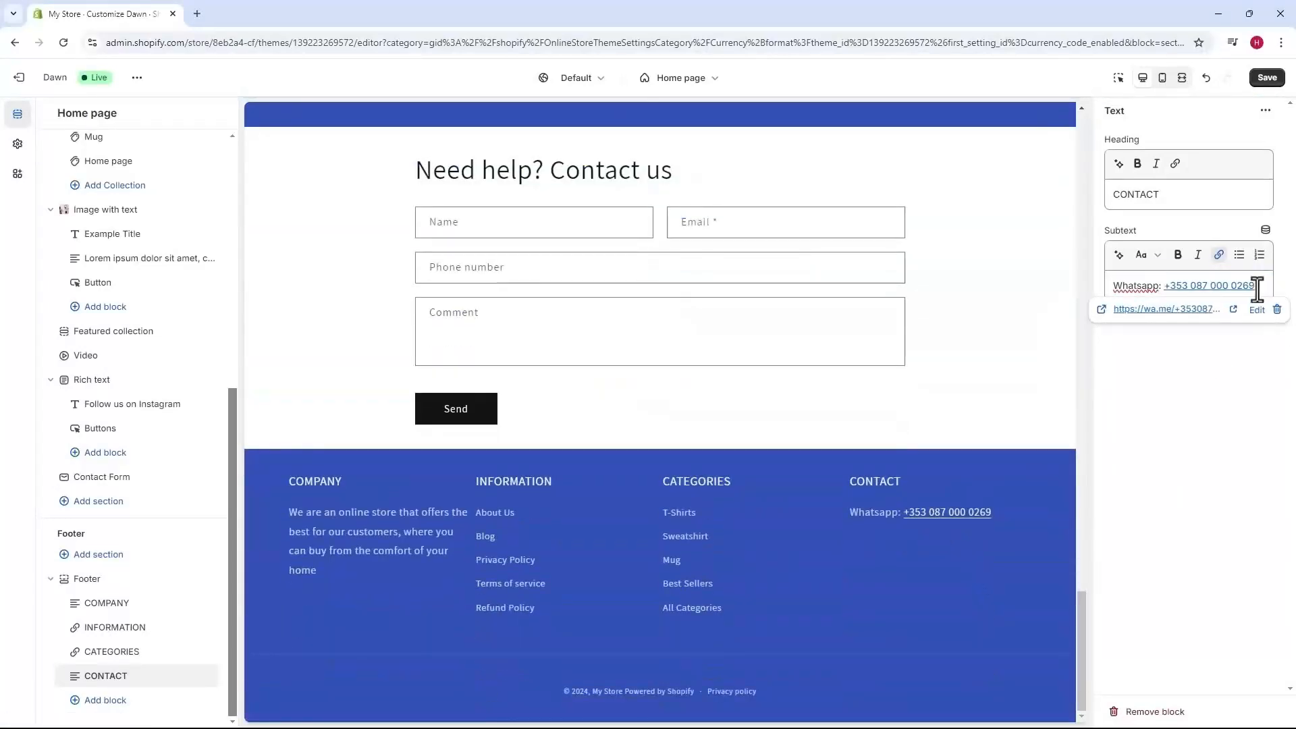
Add a bold 'Opening hours' line and 'Monday to Friday - 8AM - 6PM' below the contact e-mail.
left_click(1259, 289)
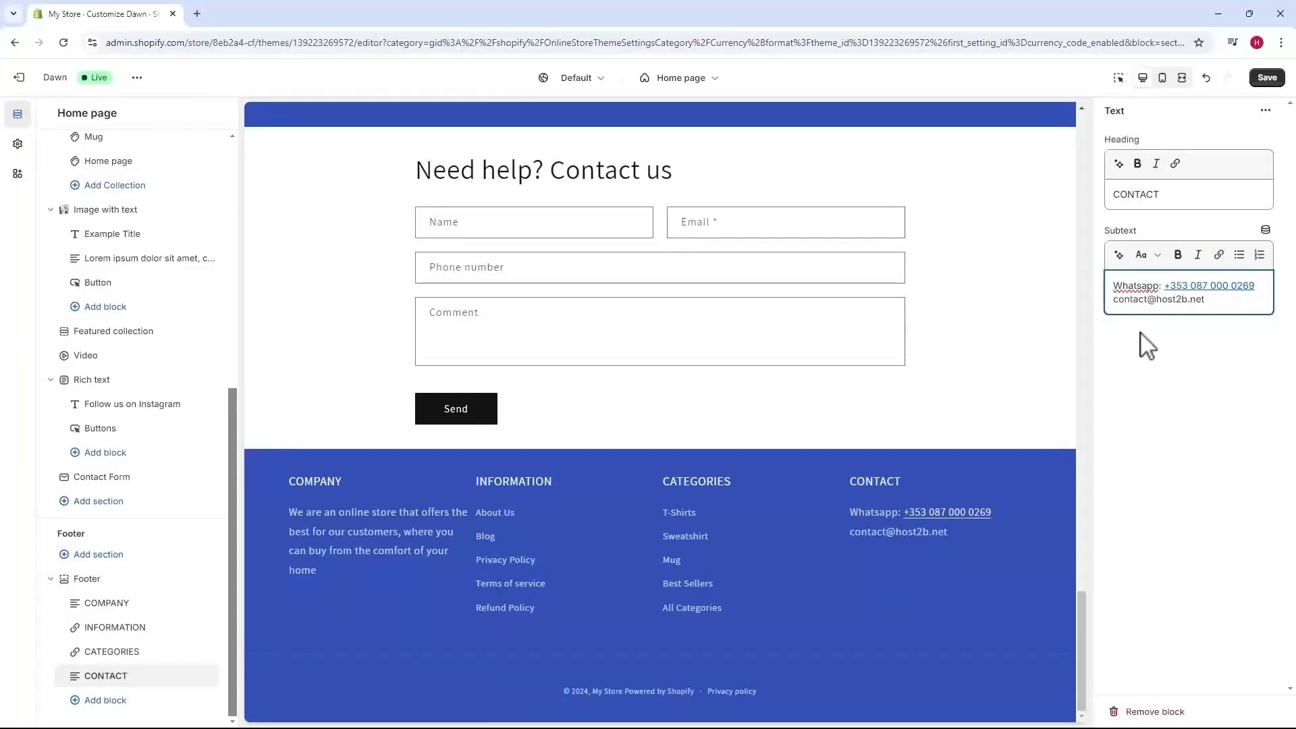
key("Return")
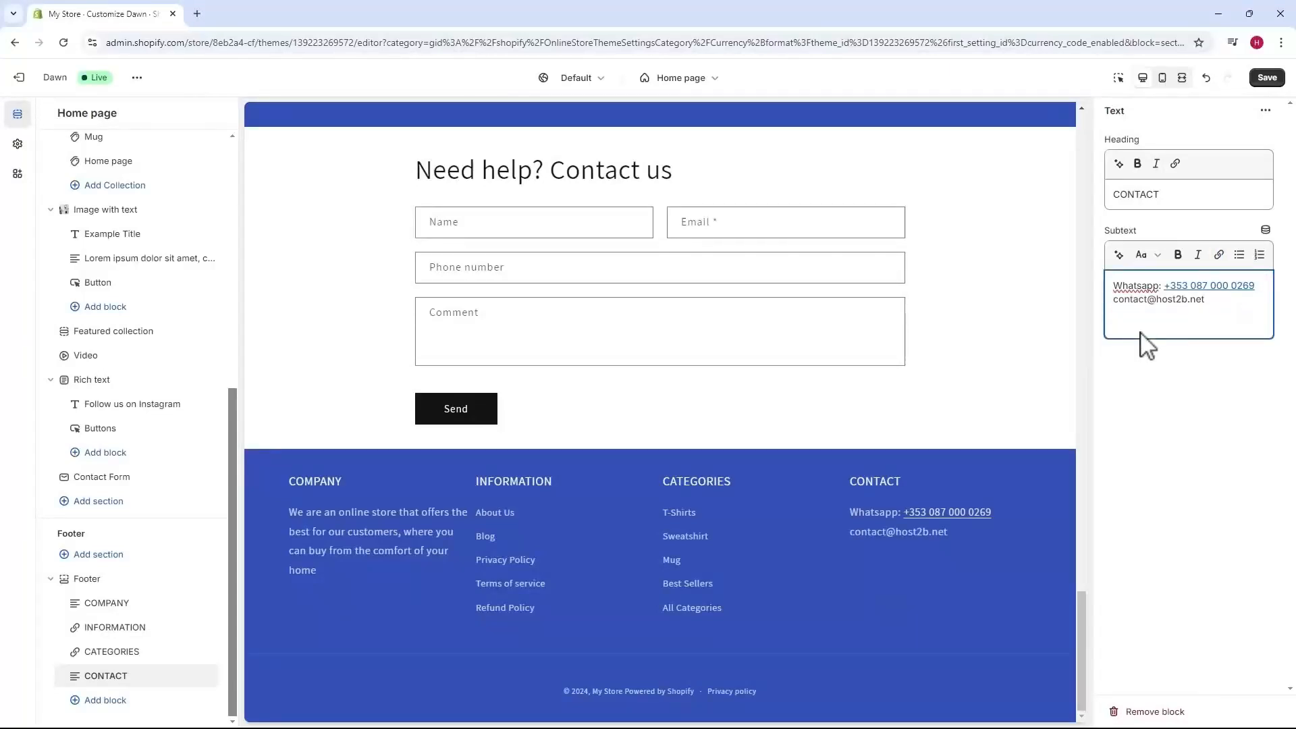
type("Opening hours")
key("Return")
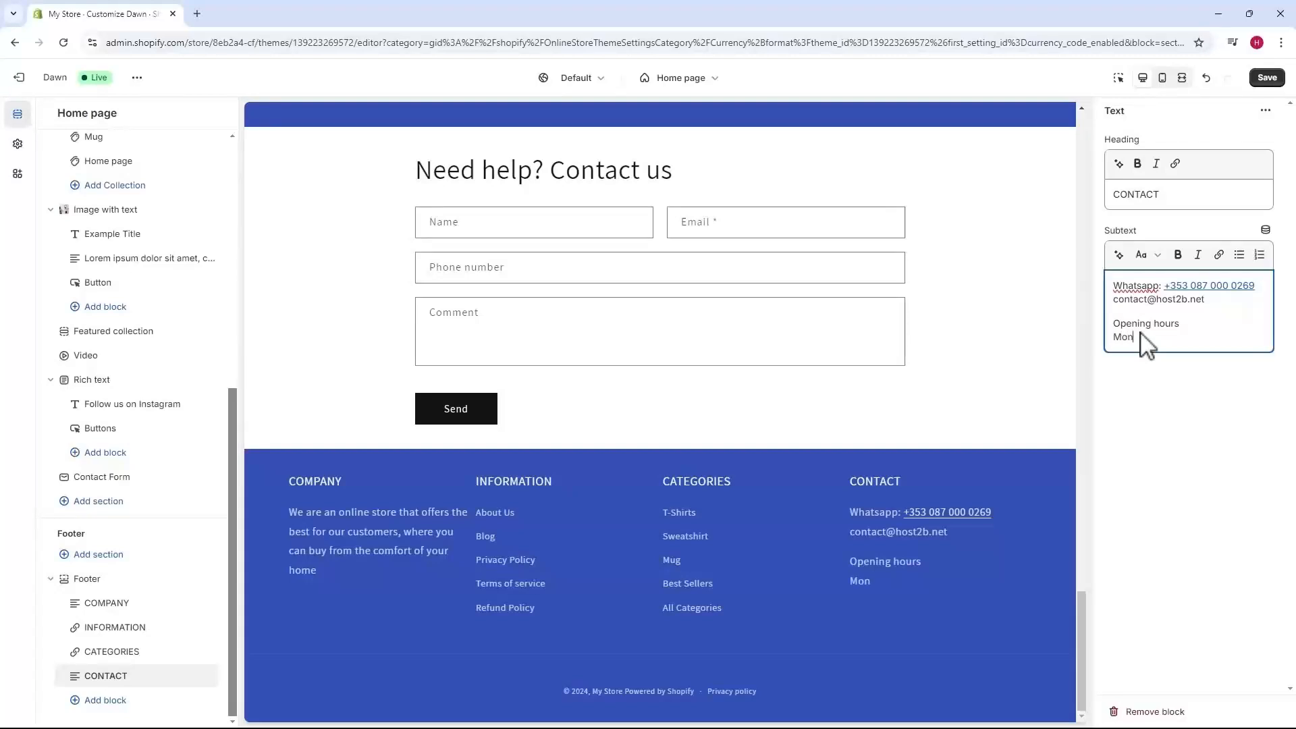
type("Monday to Friday - 8AM - 6PM")
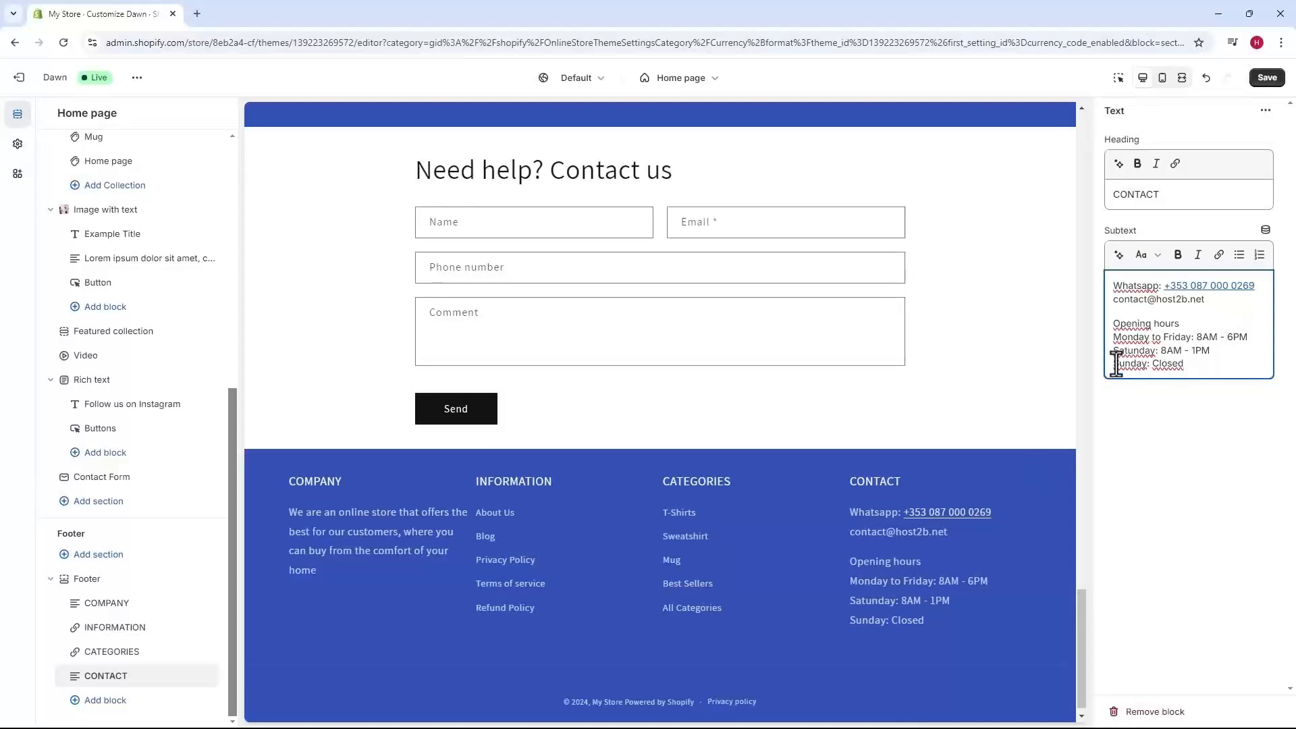
left_click_drag(1179, 324, 1113, 325)
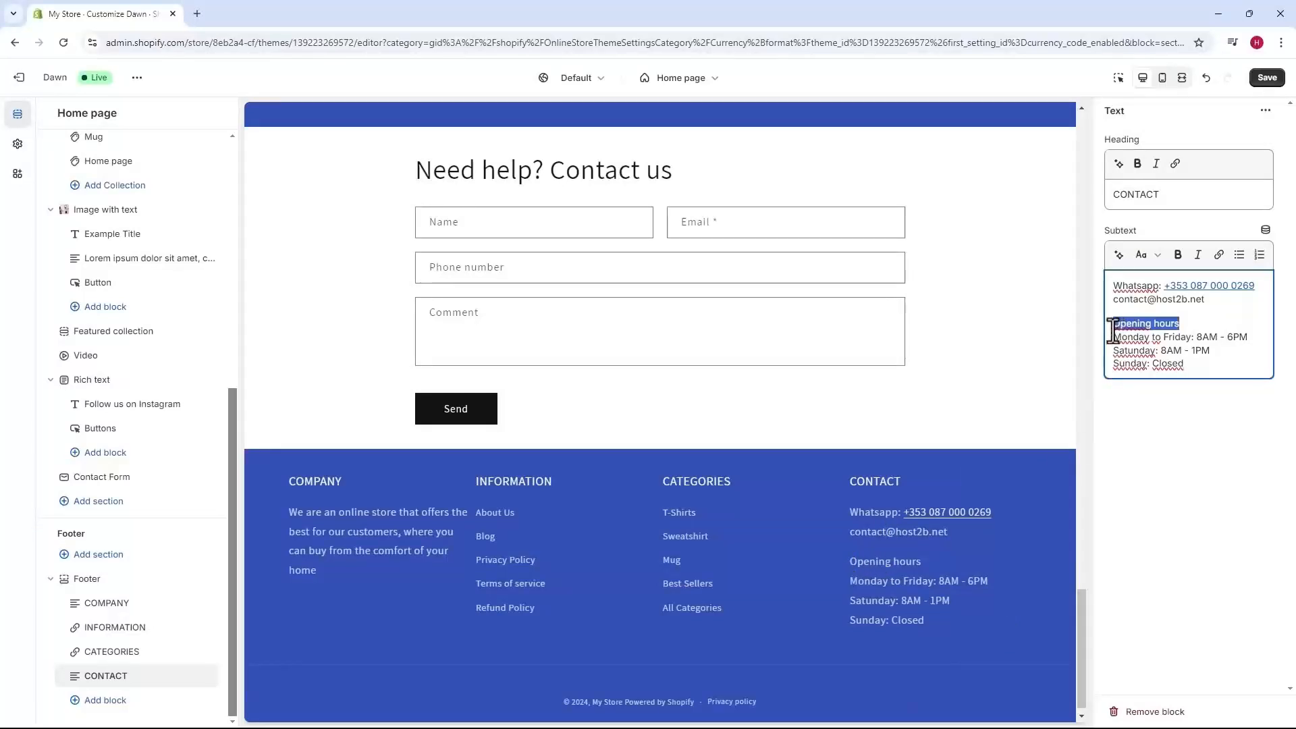
left_click(1177, 255)
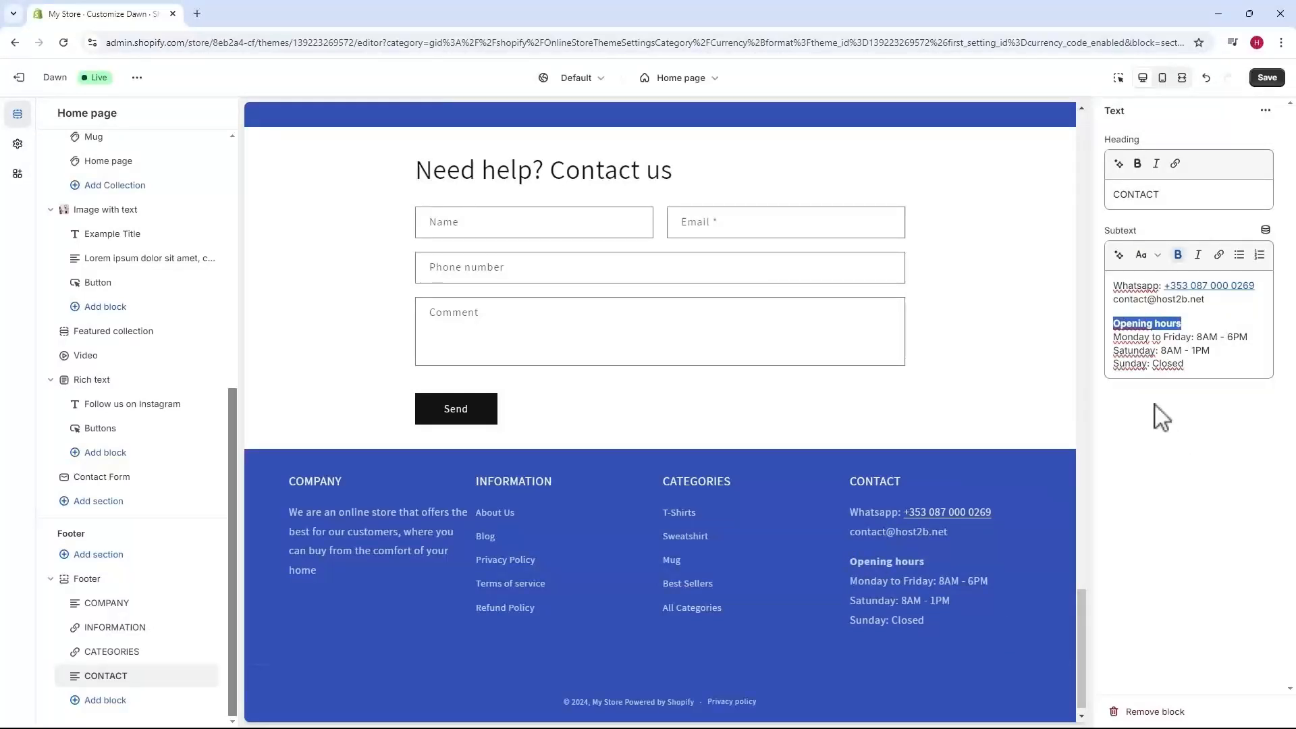
left_click(1207, 363)
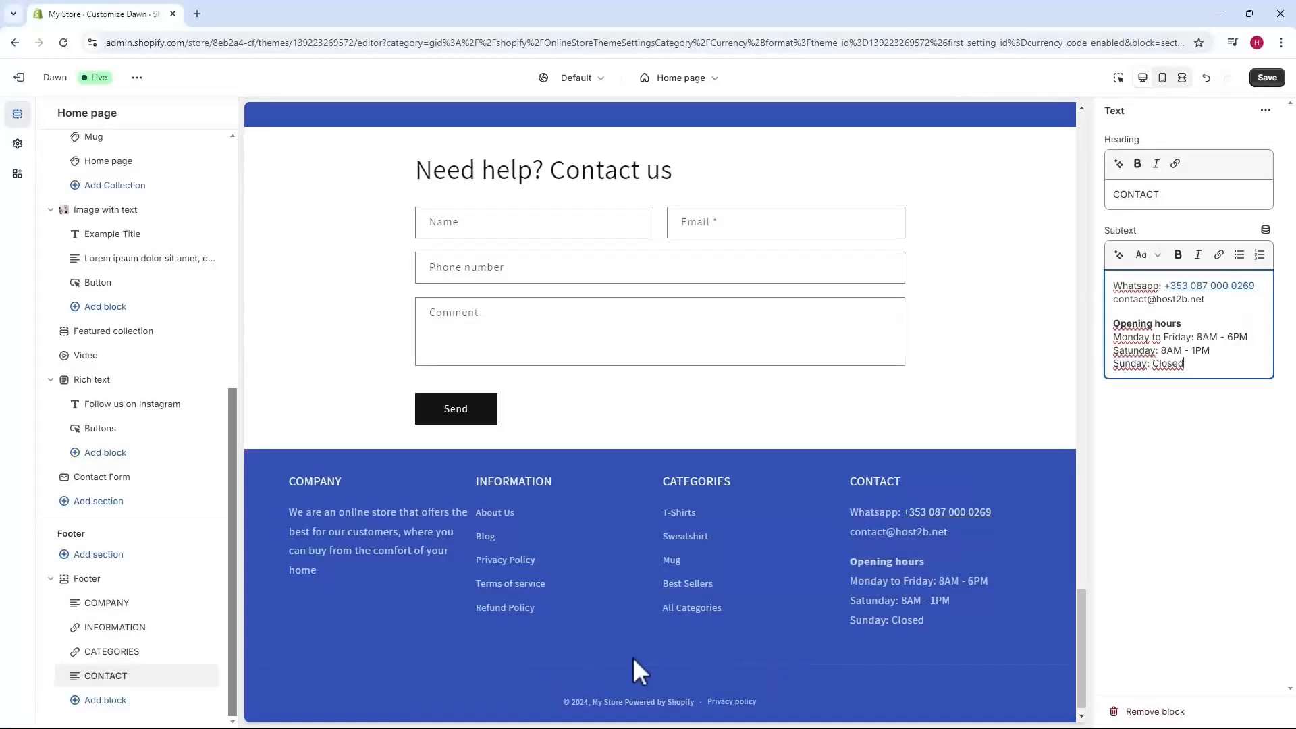
Bring up the Social media account fields in the theme-wide settings.
left_click(91, 579)
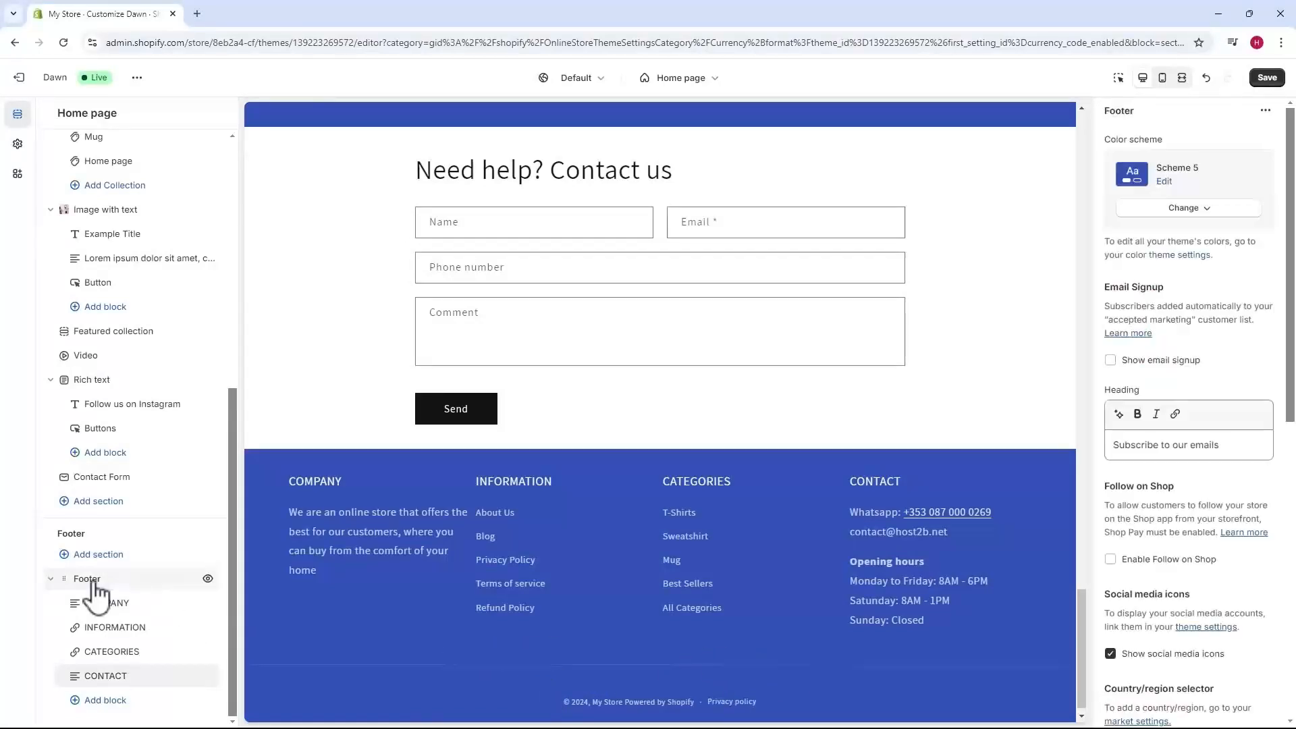
scroll(1158, 519, "down", 4)
scroll(1158, 527, "down", 1)
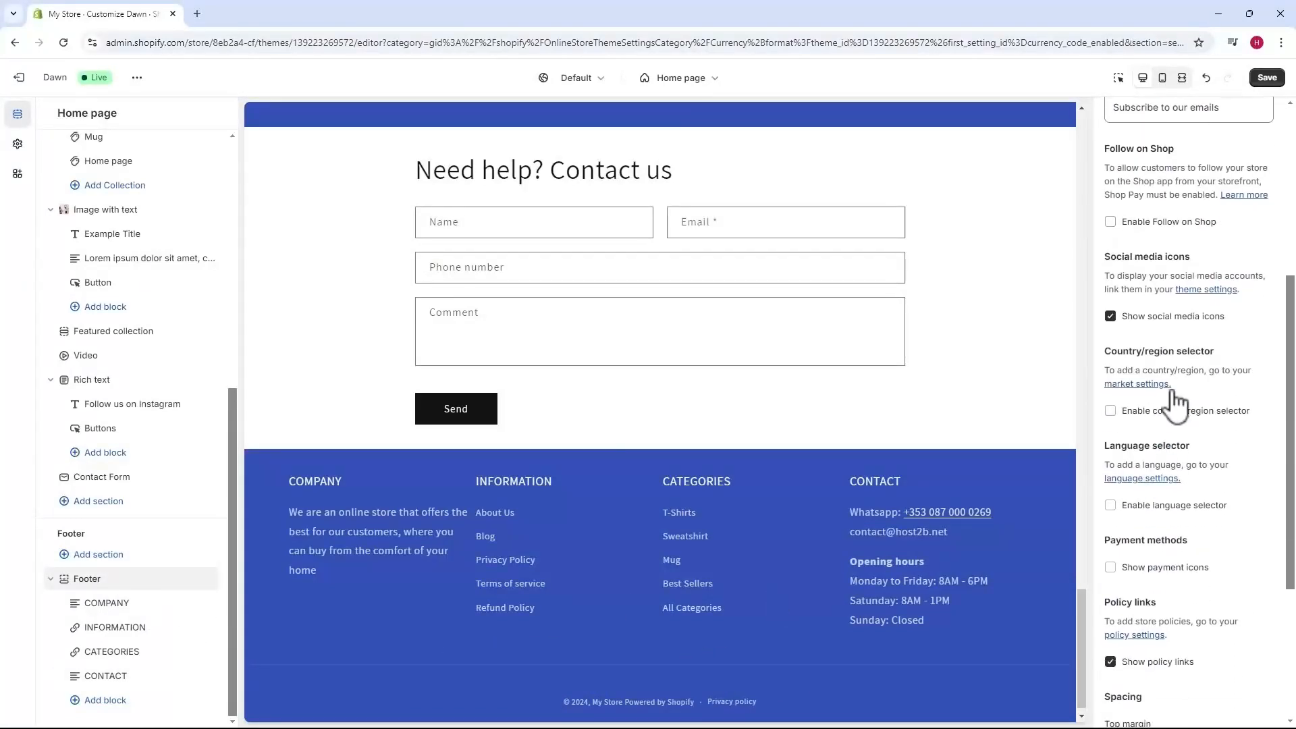
left_click(18, 145)
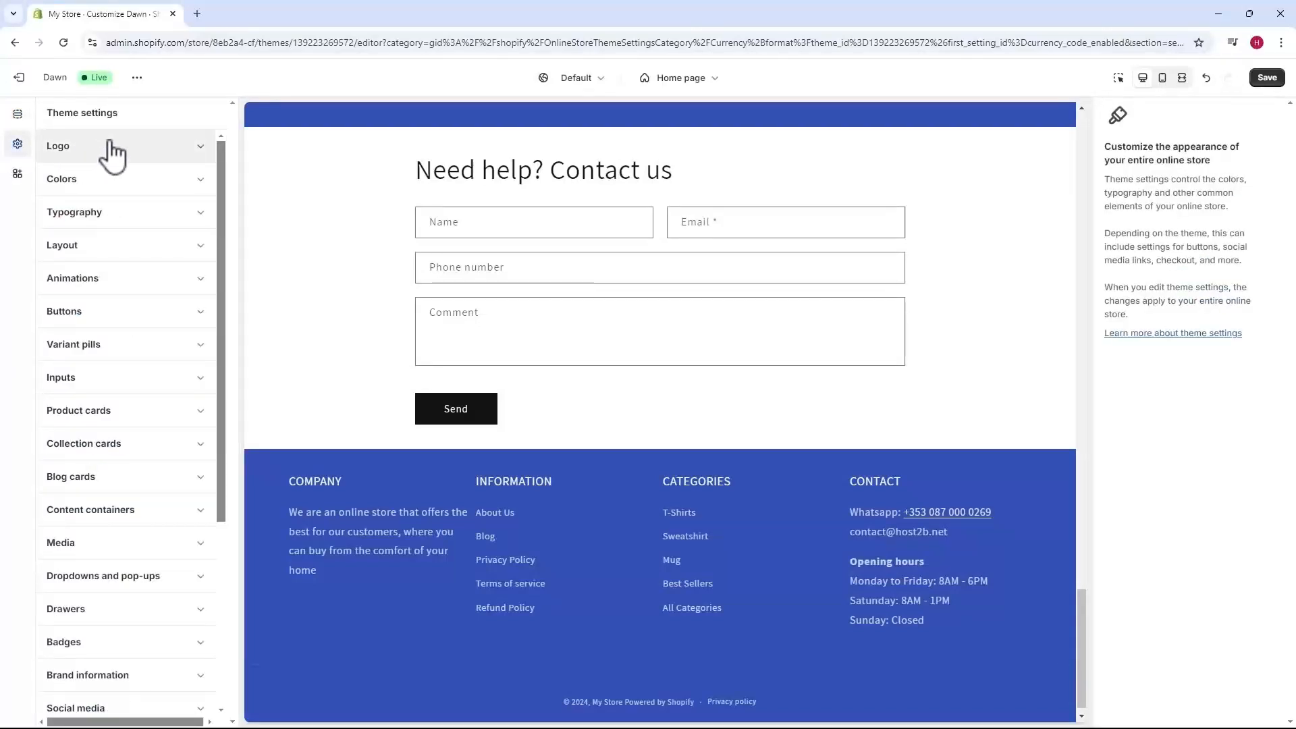
scroll(161, 209, "down", 1)
scroll(159, 210, "down", 3)
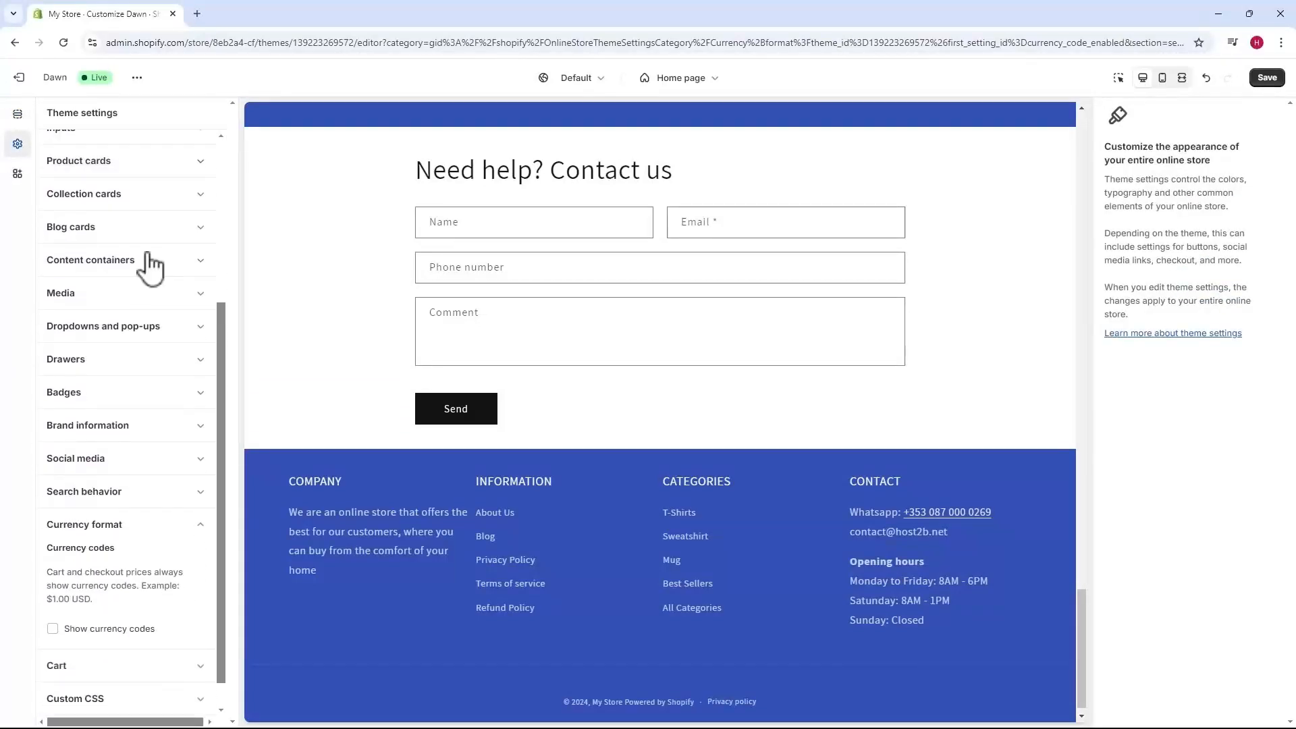
left_click(87, 451)
scroll(88, 432, "down", 4)
scroll(81, 351, "down", 1)
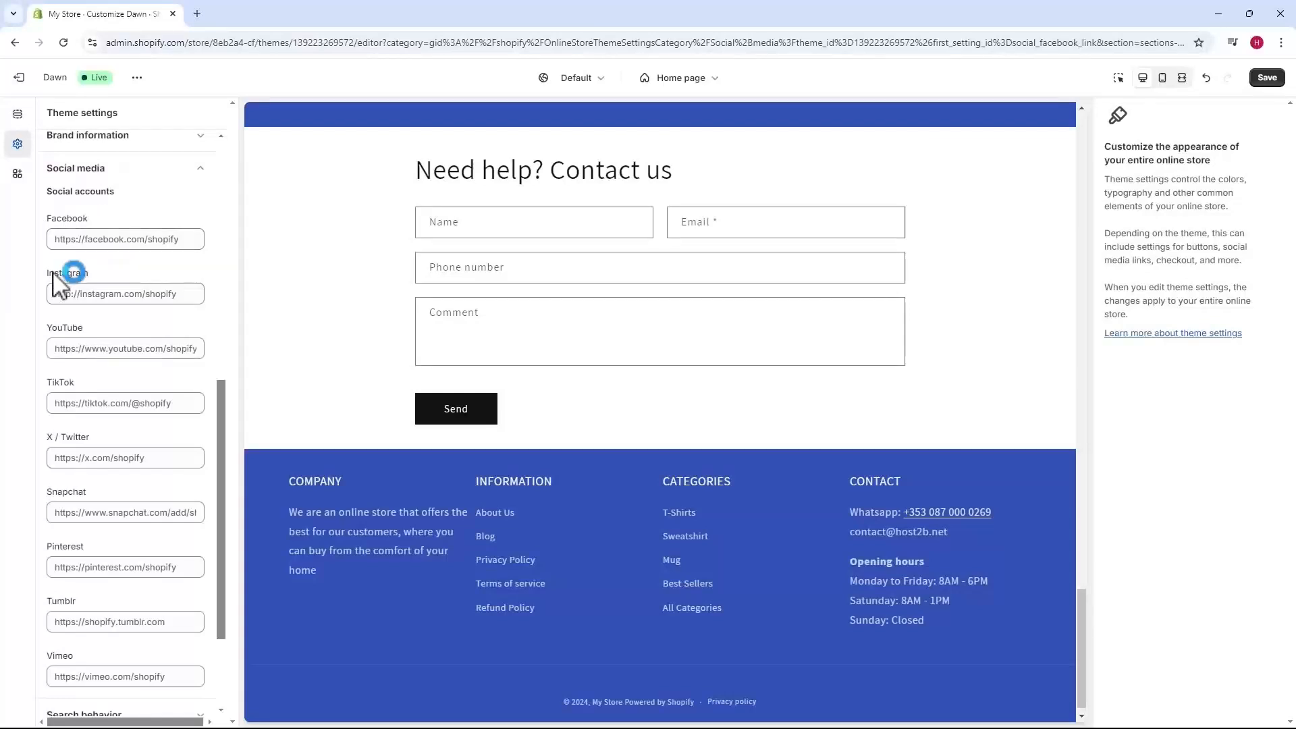
scroll(88, 439, "up", 1)
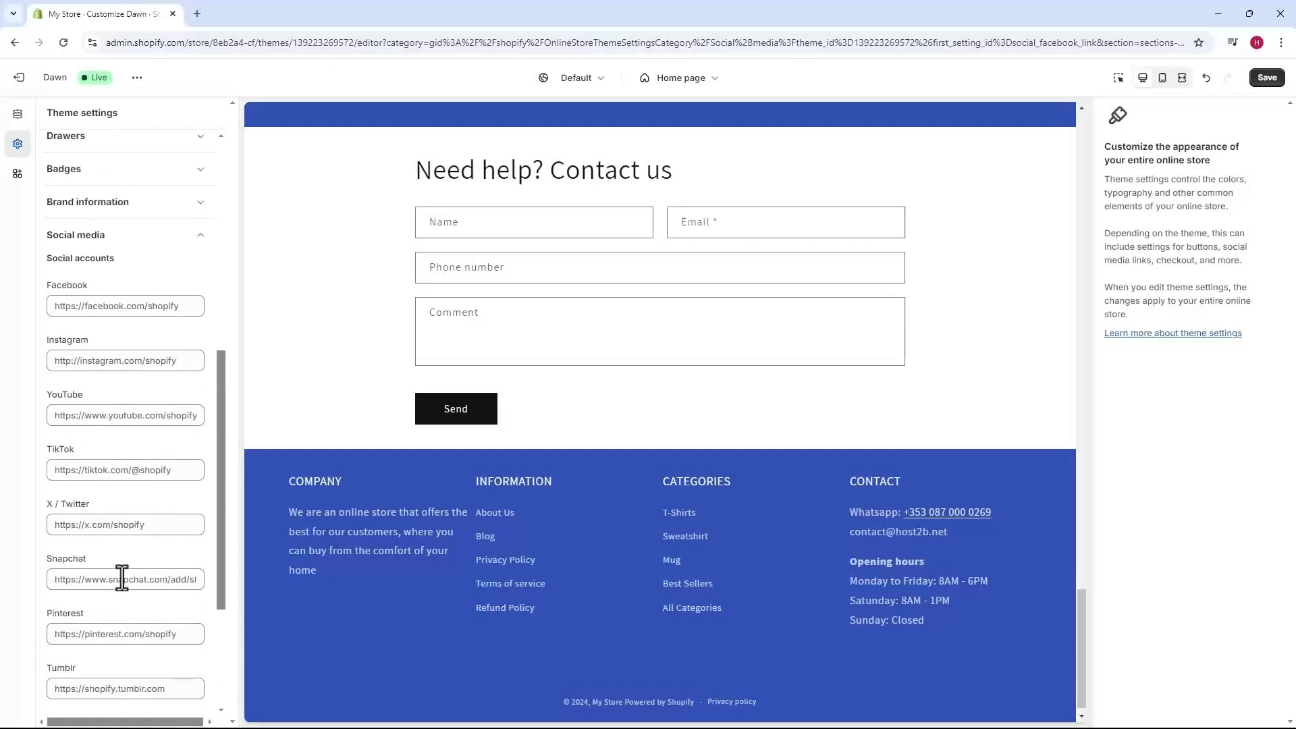
Paste the store's Facebook page address into the Facebook field.
left_click(172, 306)
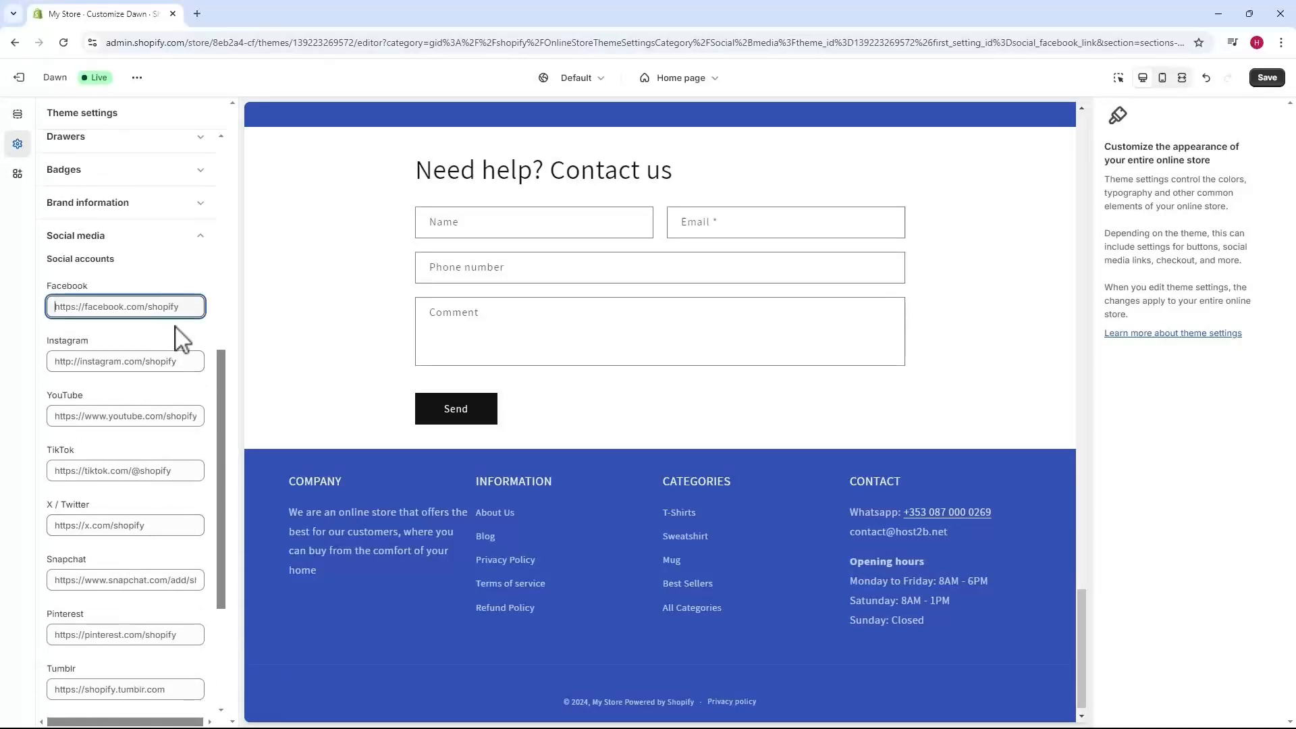
type("https://facebook.com/host2b")
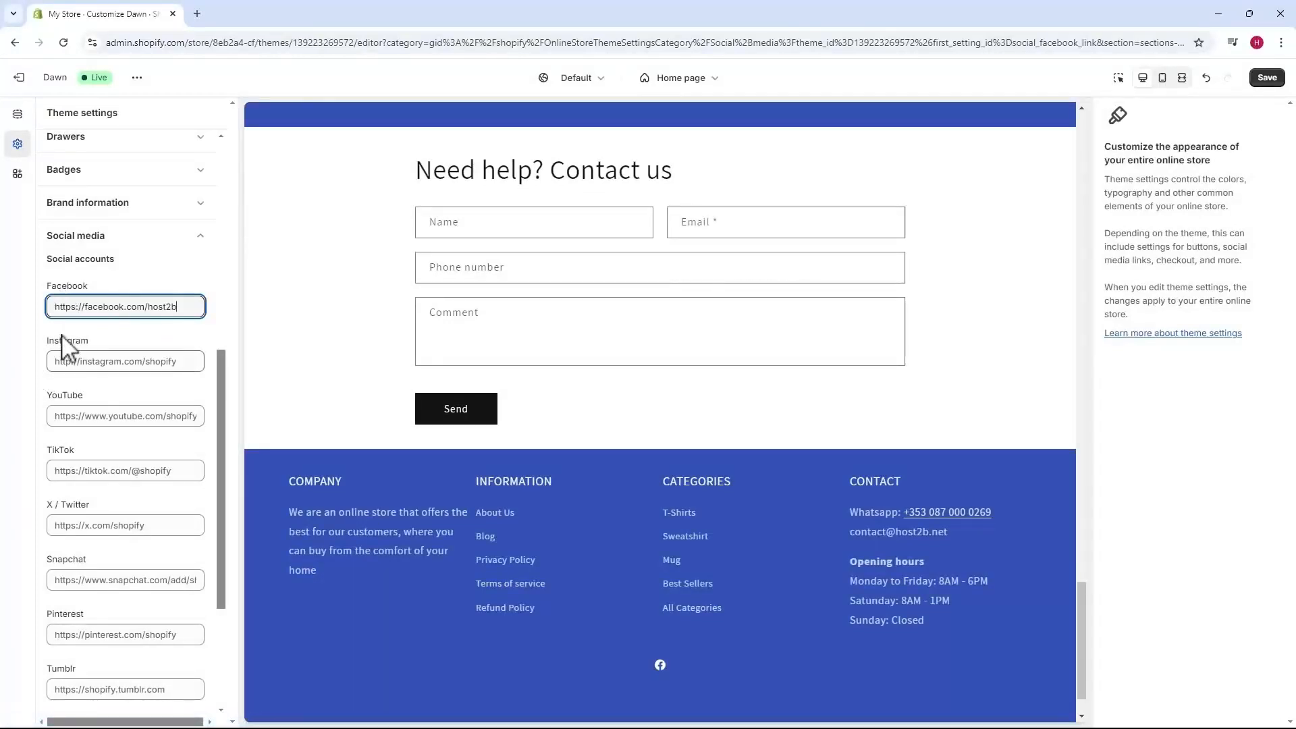
left_click(78, 361)
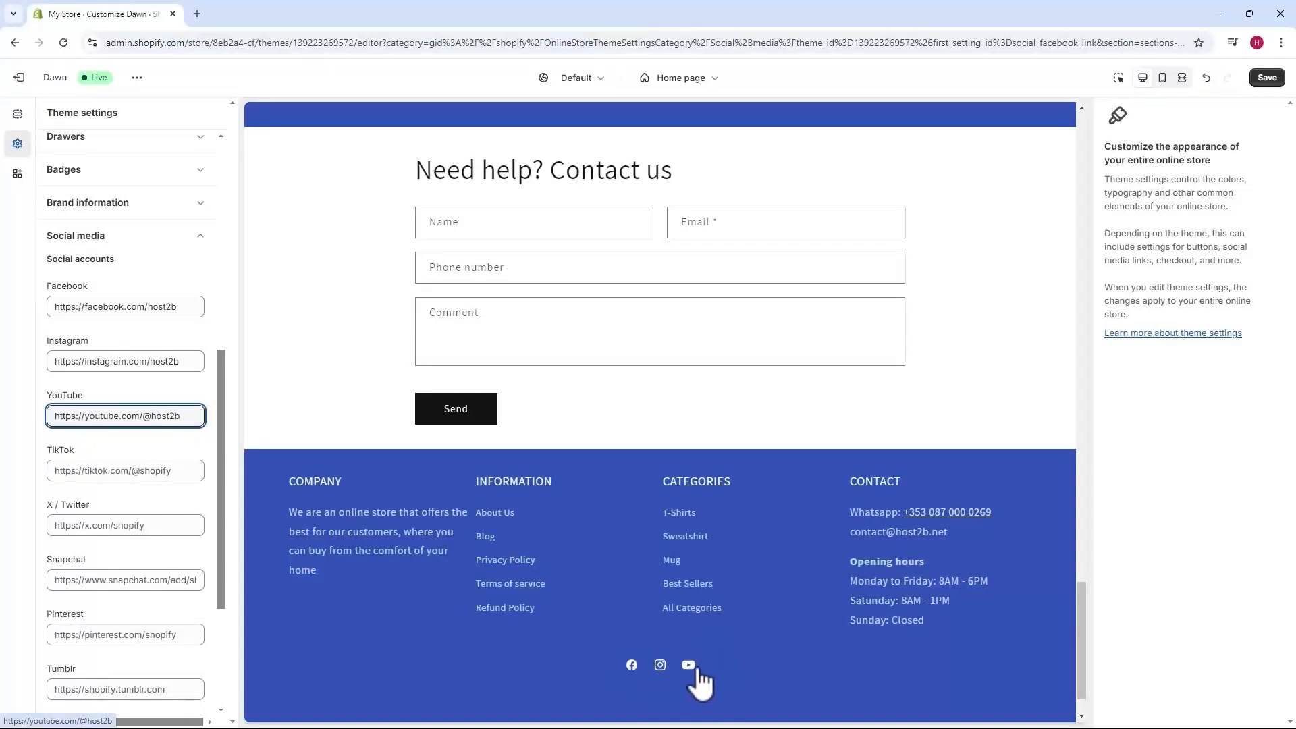
scroll(101, 448, "down", 3)
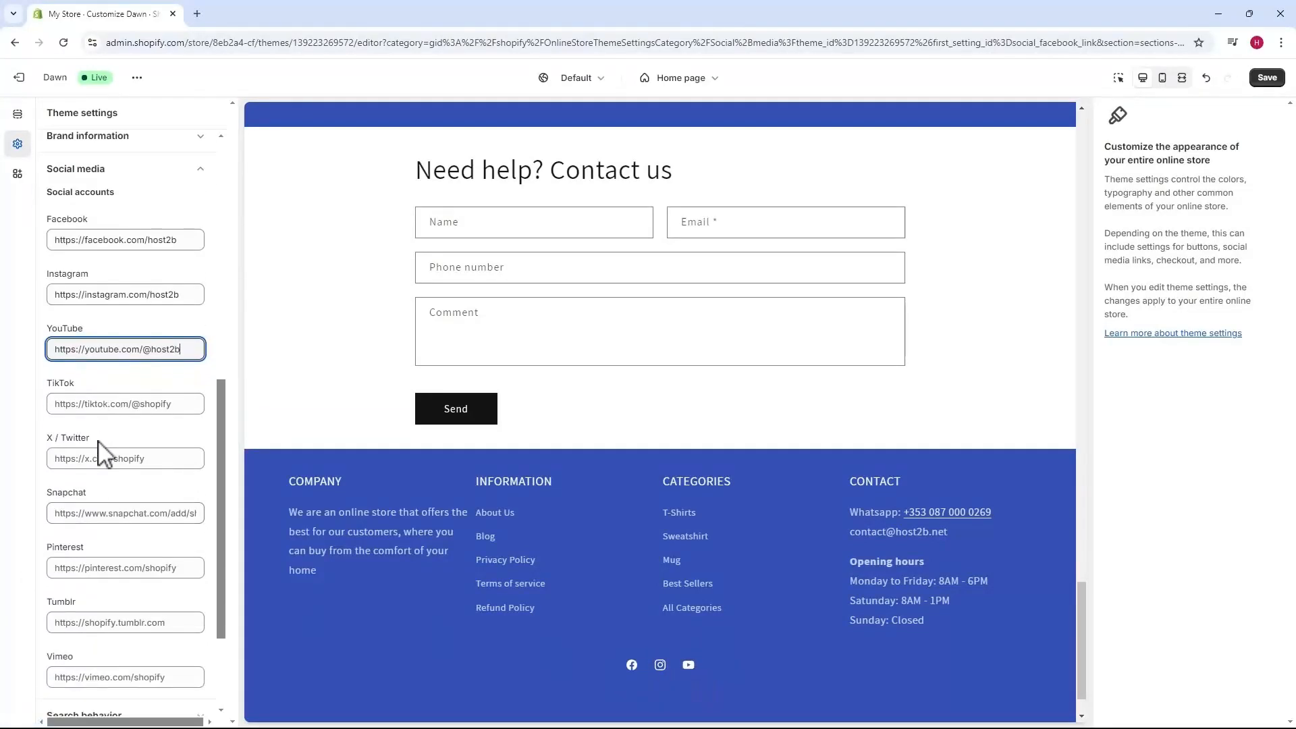
scroll(135, 486, "up", 5)
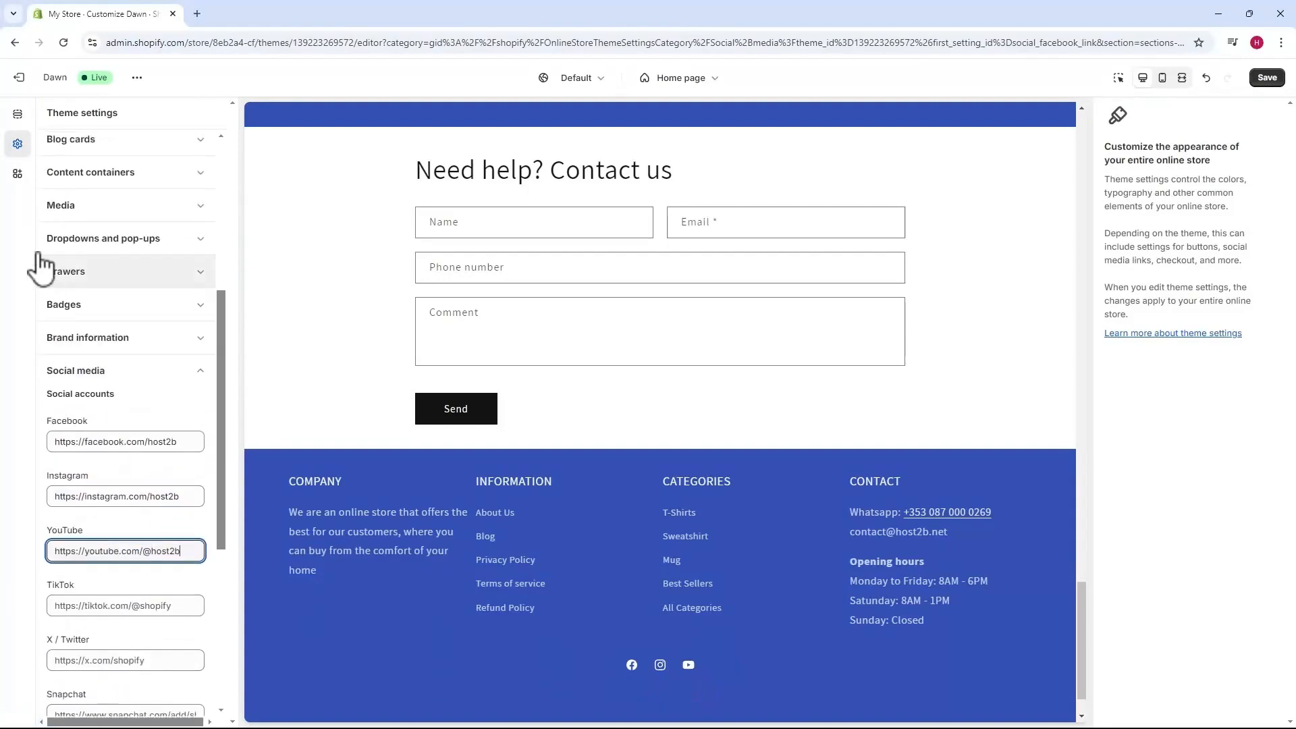
Review the Footer section settings and save the theme changes.
left_click(17, 113)
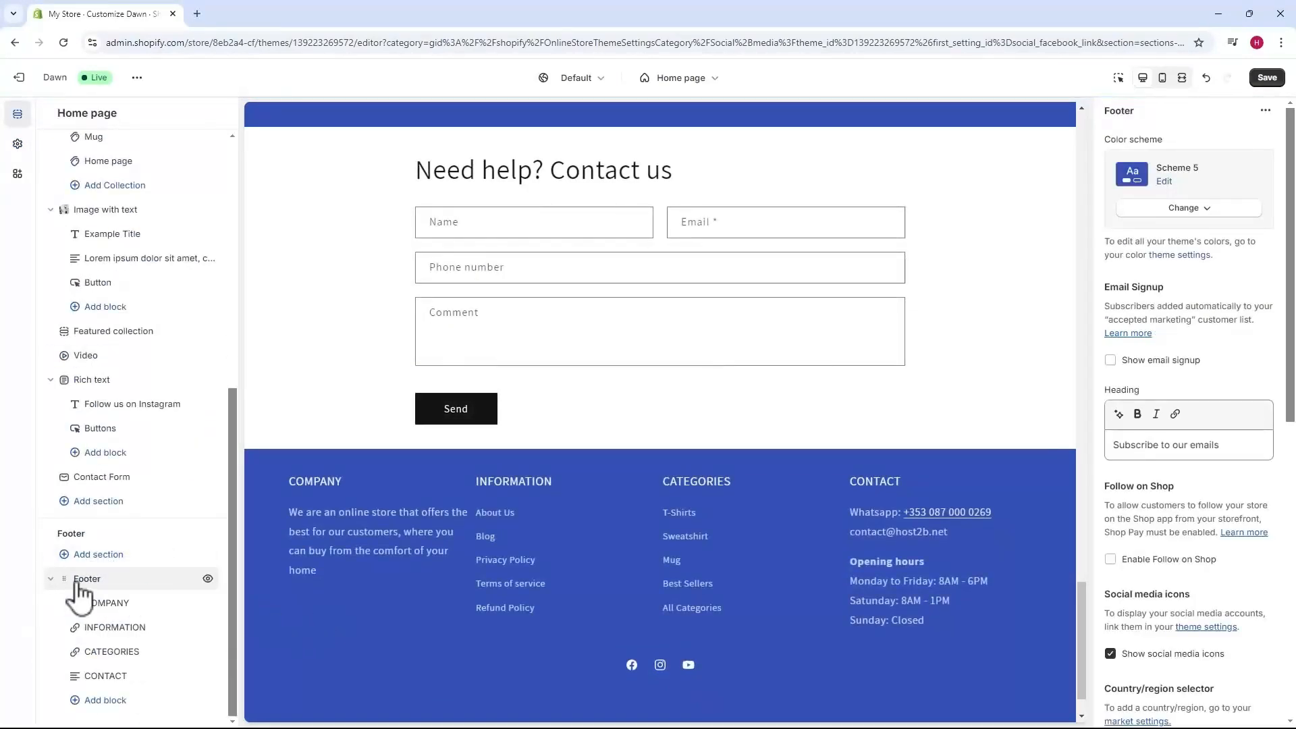
scroll(1208, 405, "down", 2)
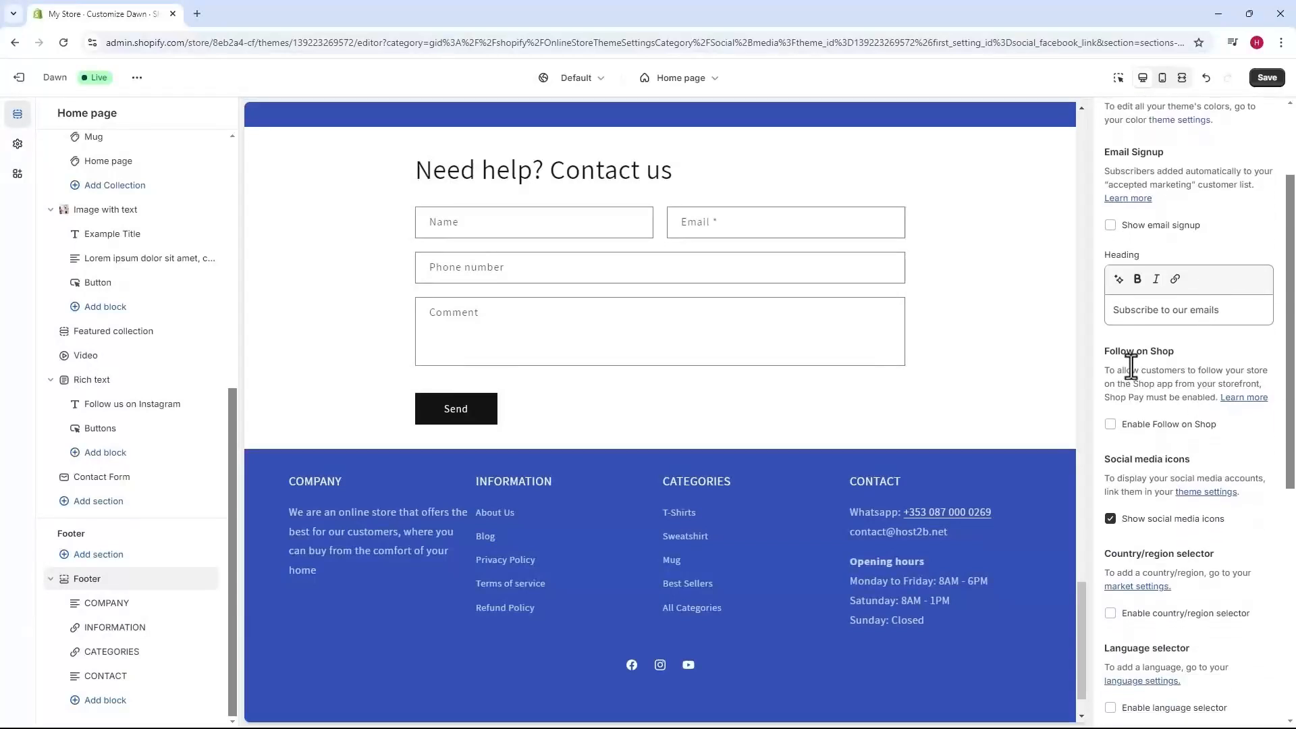
scroll(1134, 378, "down", 2)
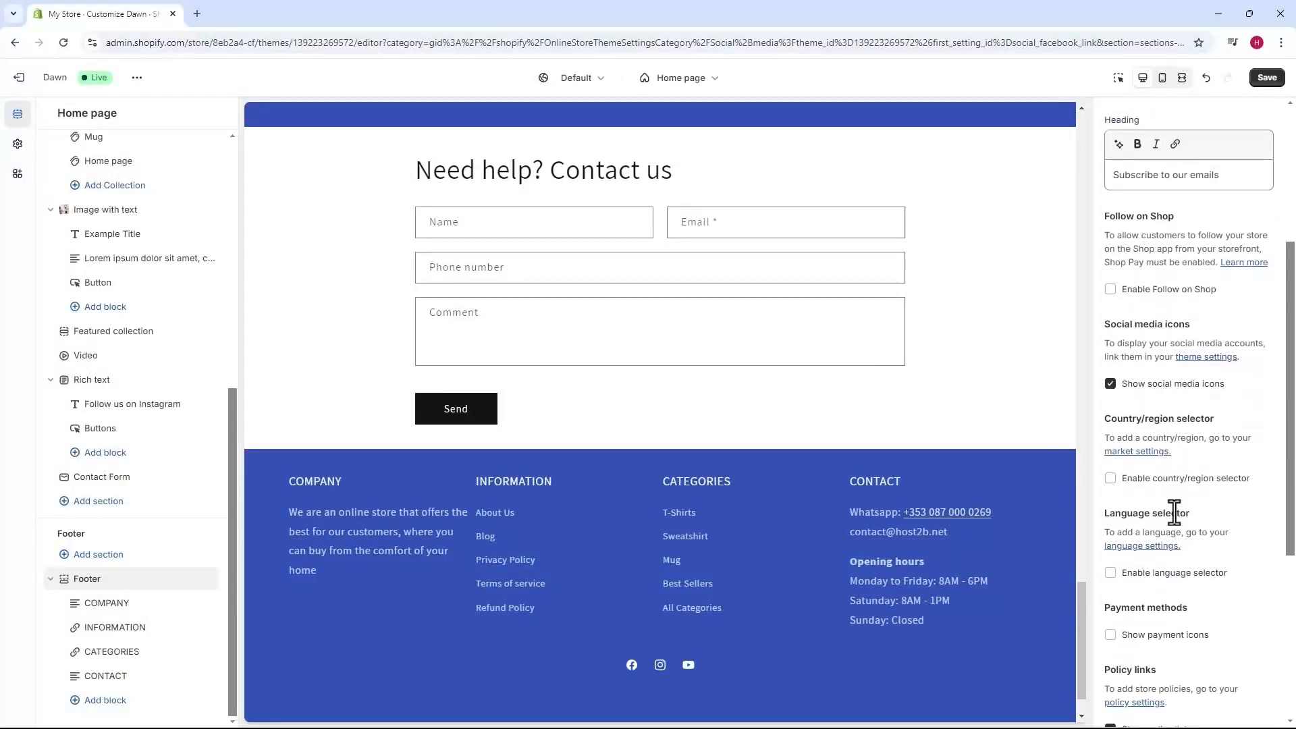
scroll(1174, 513, "down", 2)
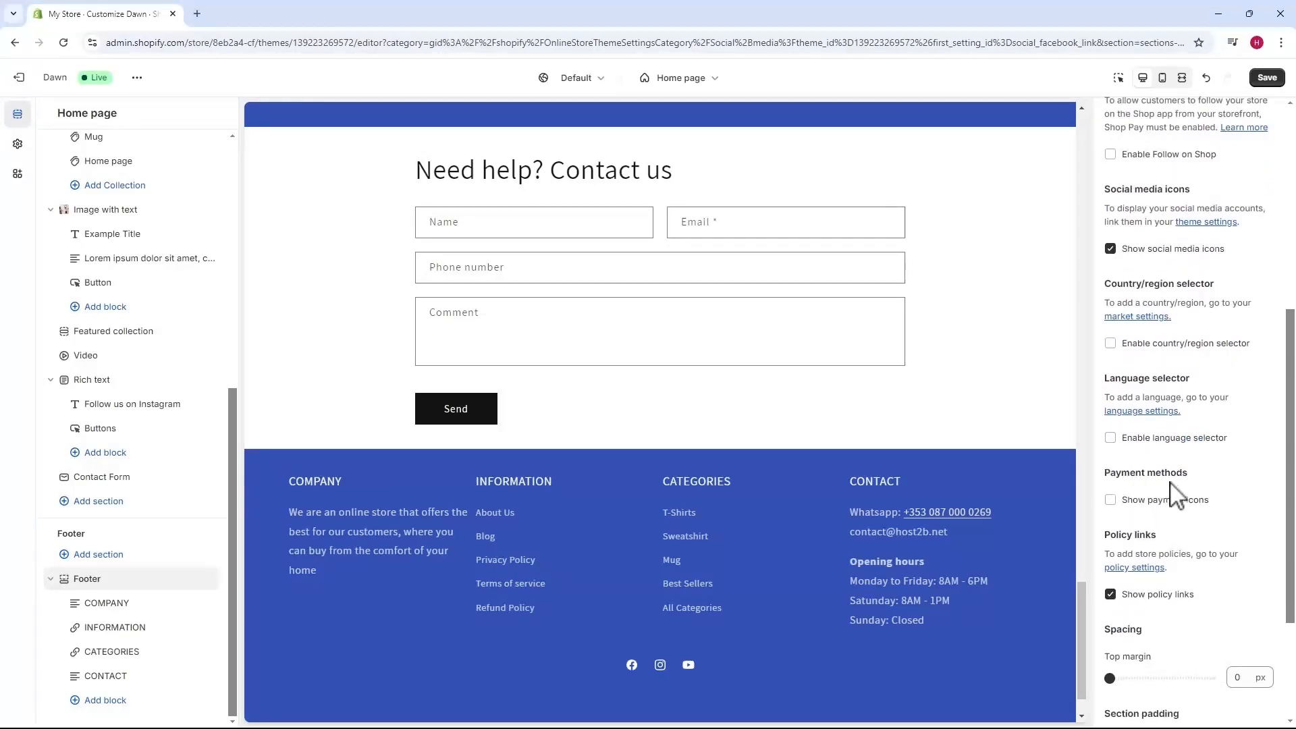
scroll(741, 539, "down", 2)
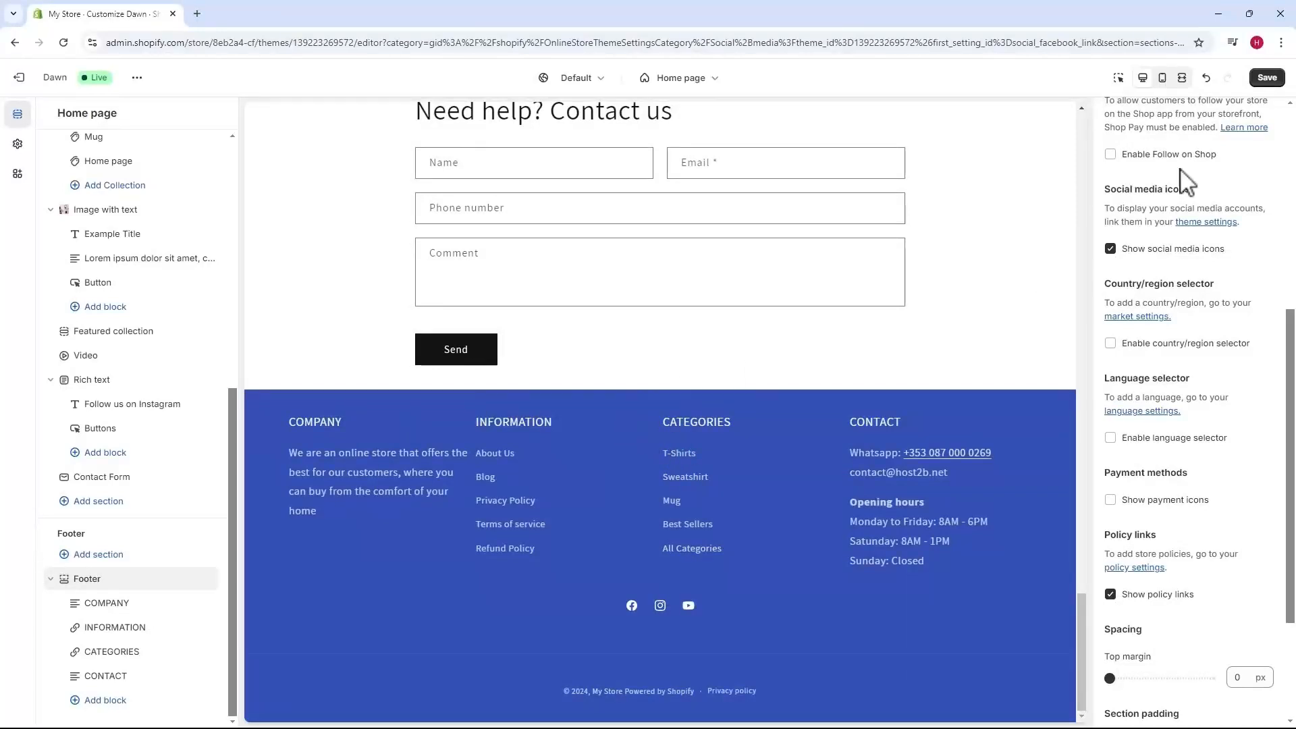
left_click(1268, 78)
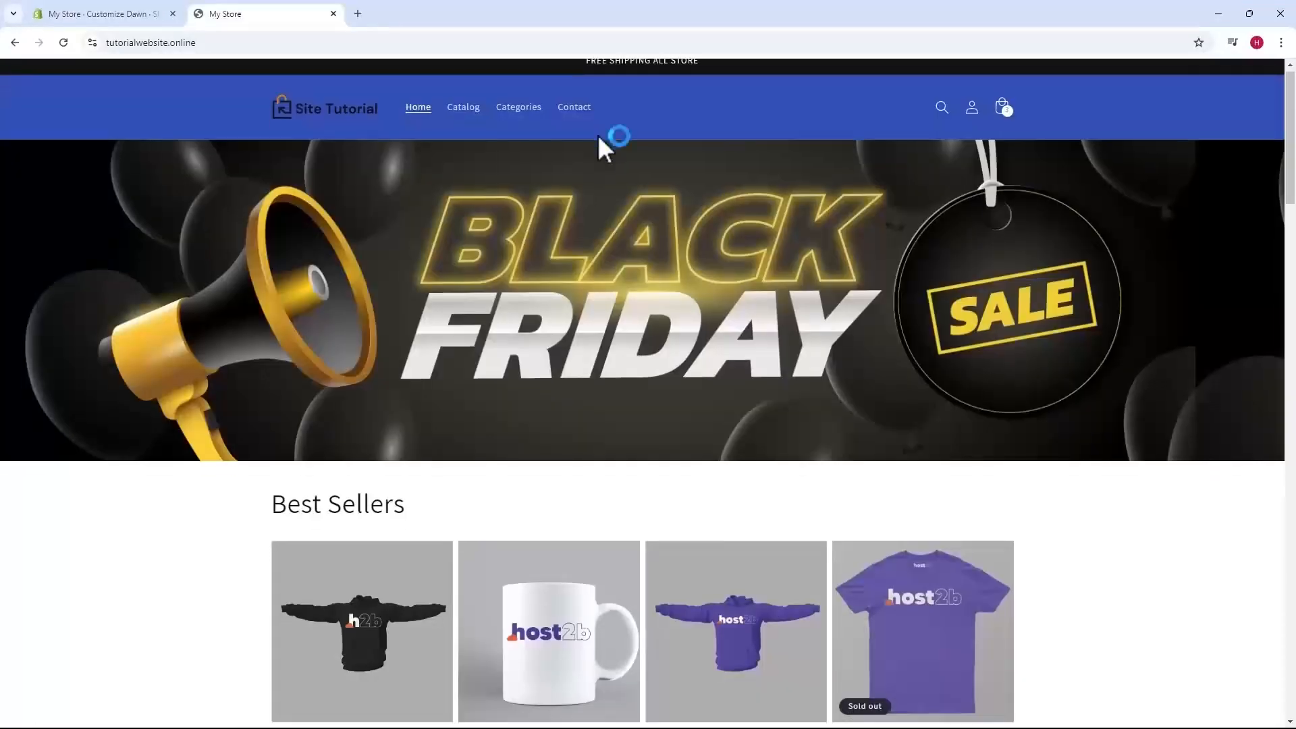
scroll(607, 145, "down", 10)
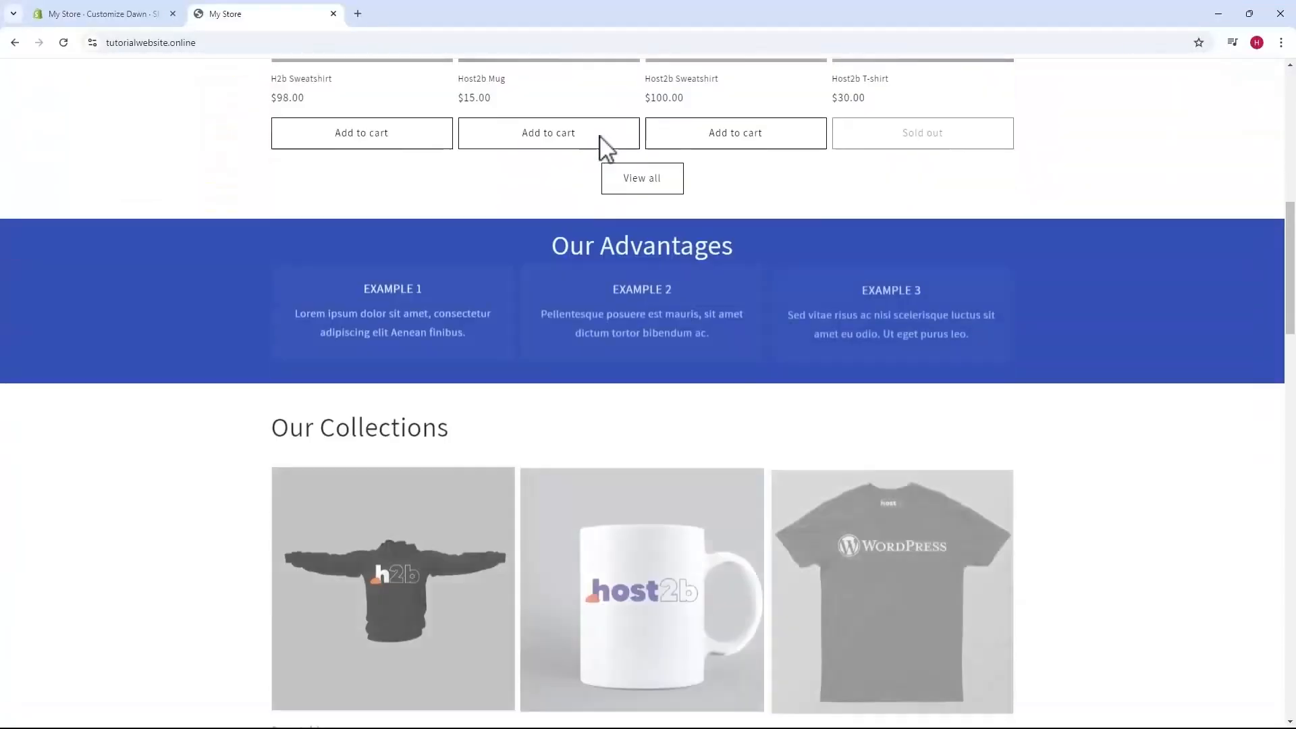